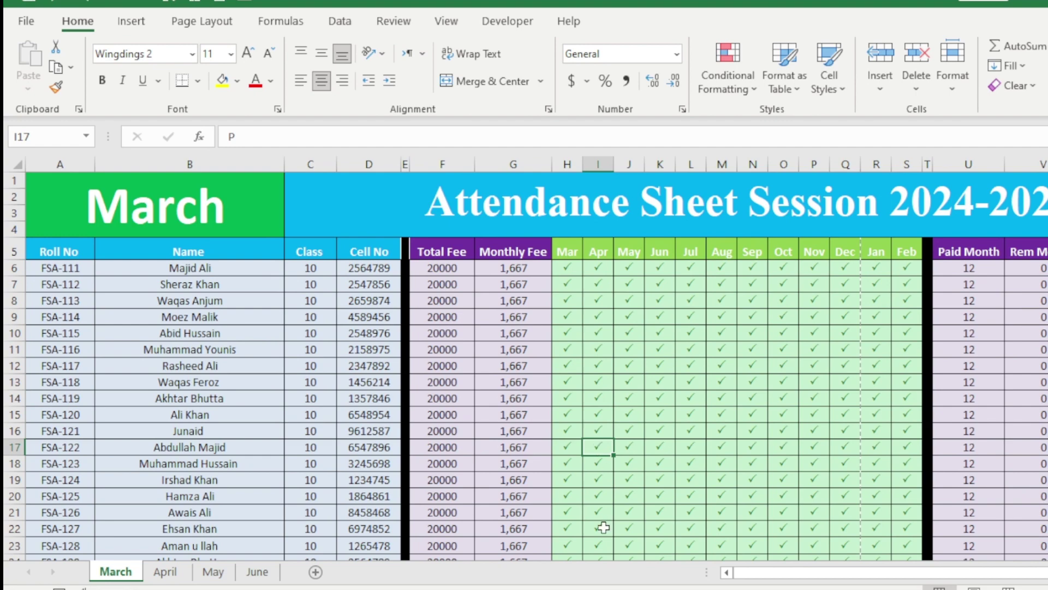
Look through the whole March attendance sheet from the title down to its last record
scroll(692, 413, "down", 2)
scroll(691, 412, "down", 7)
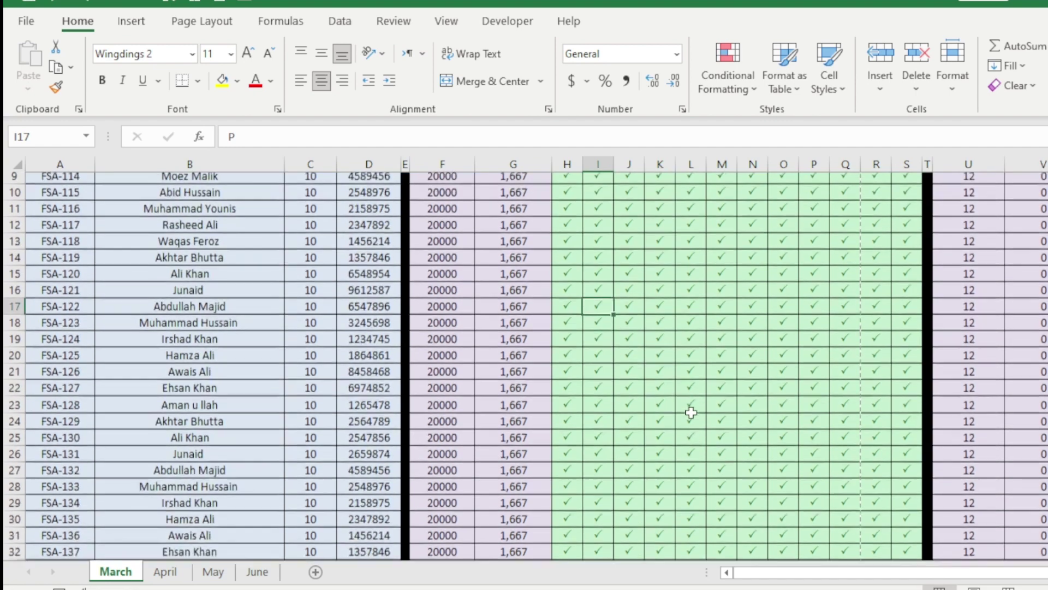
scroll(691, 412, "down", 5)
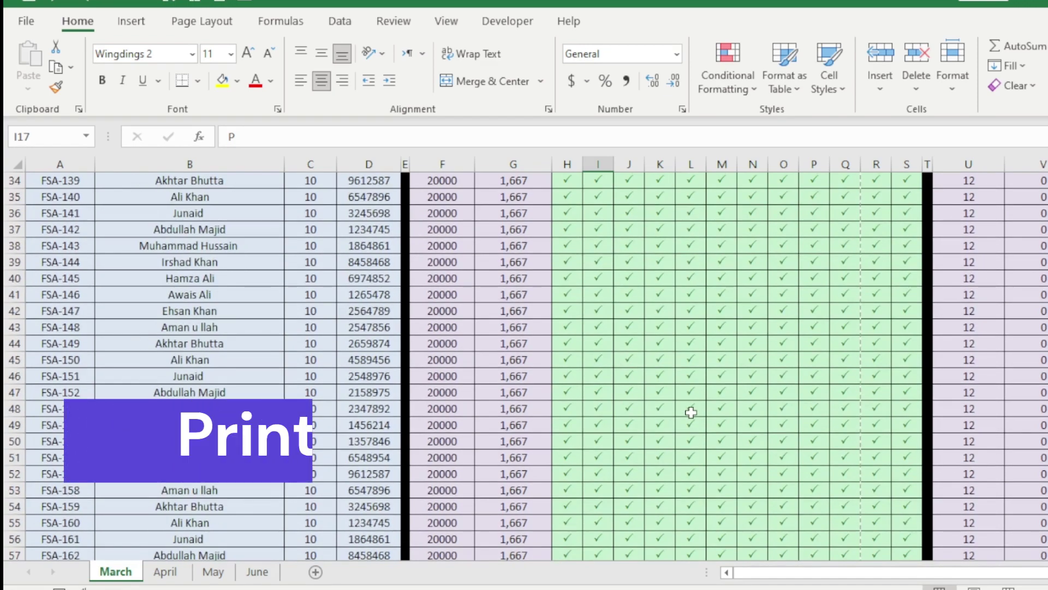
scroll(691, 413, "down", 3)
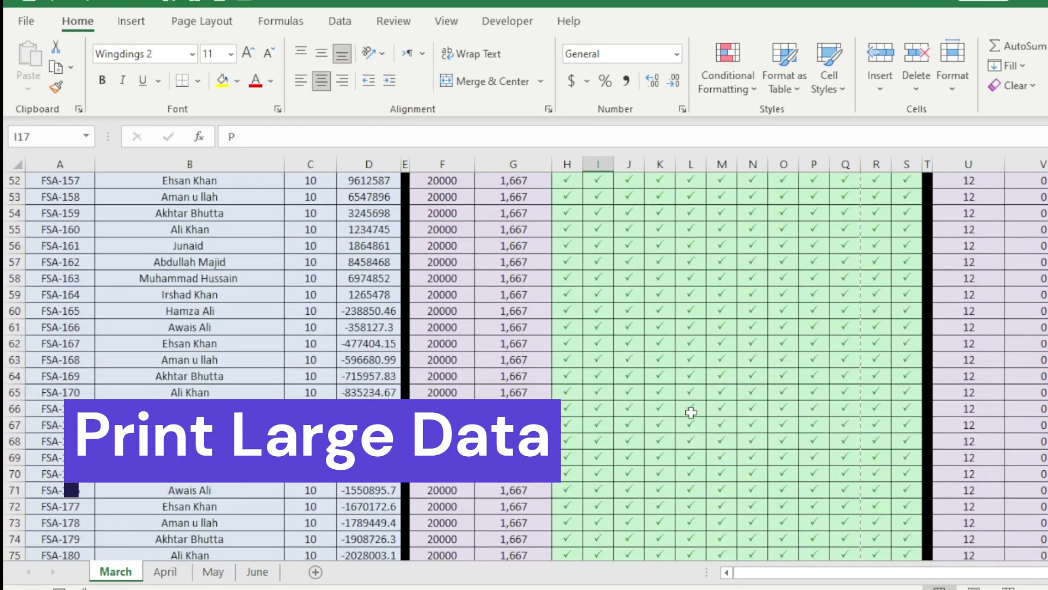
scroll(692, 412, "up", 14)
scroll(692, 412, "up", 3)
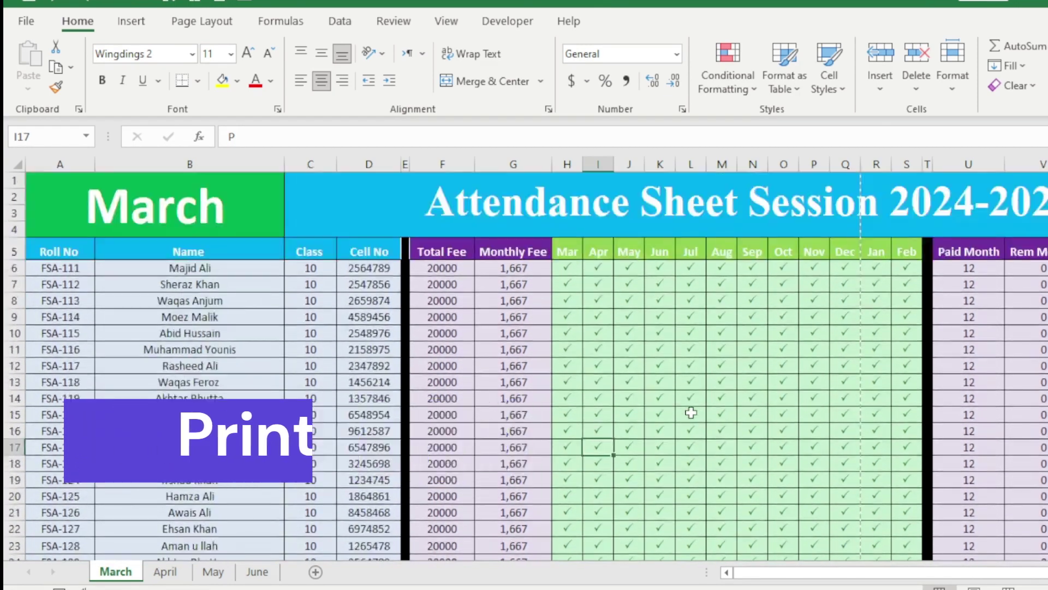
scroll(695, 413, "down", 6)
scroll(711, 413, "down", 11)
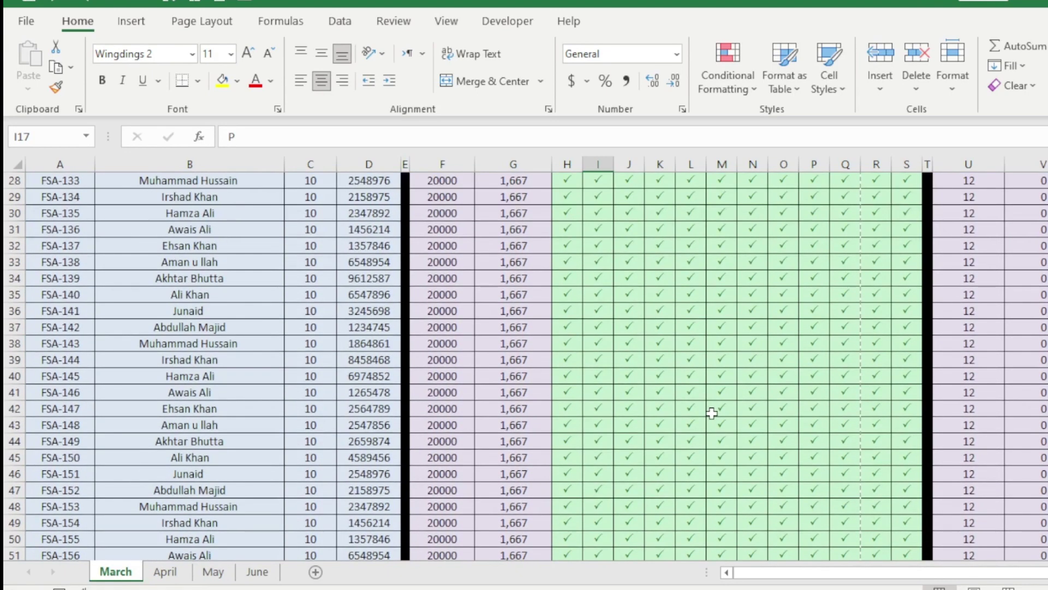
scroll(712, 414, "down", 3)
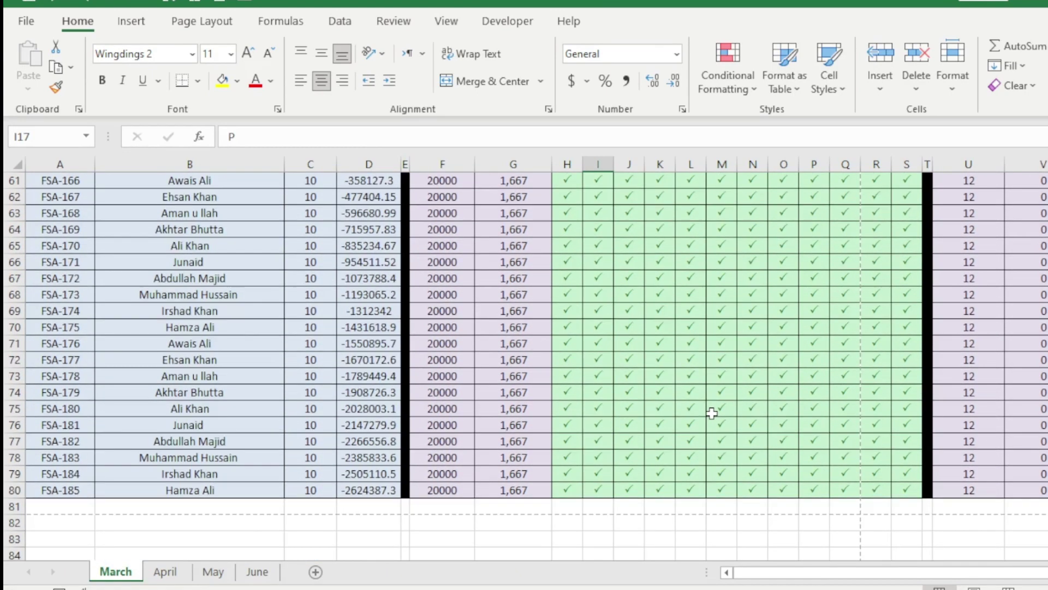
scroll(712, 413, "up", 20)
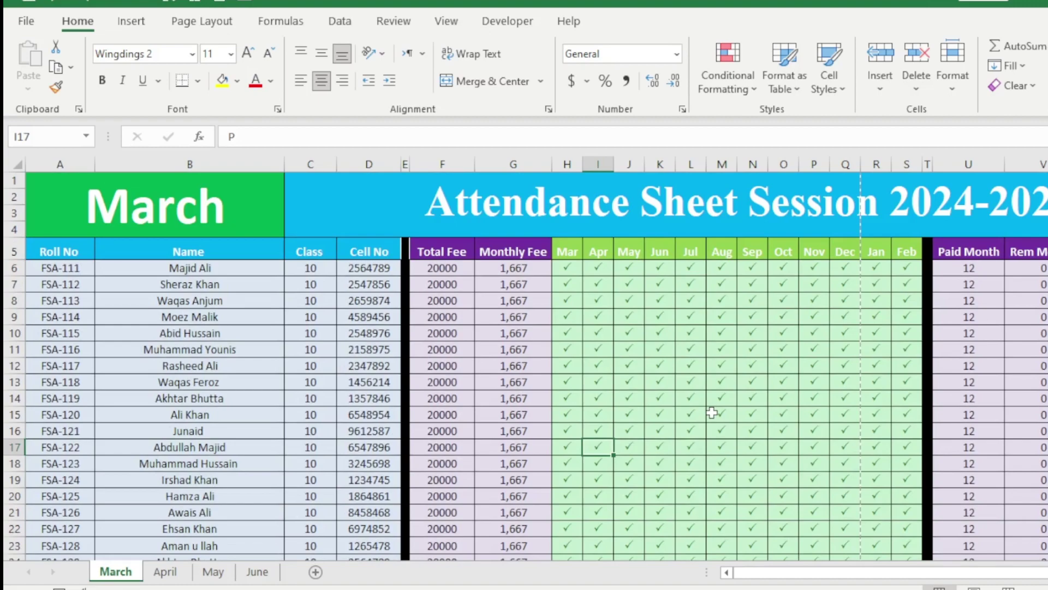
Check in the print preview how the March sheet is split across pages, then return to the worksheet
key("ctrl+p")
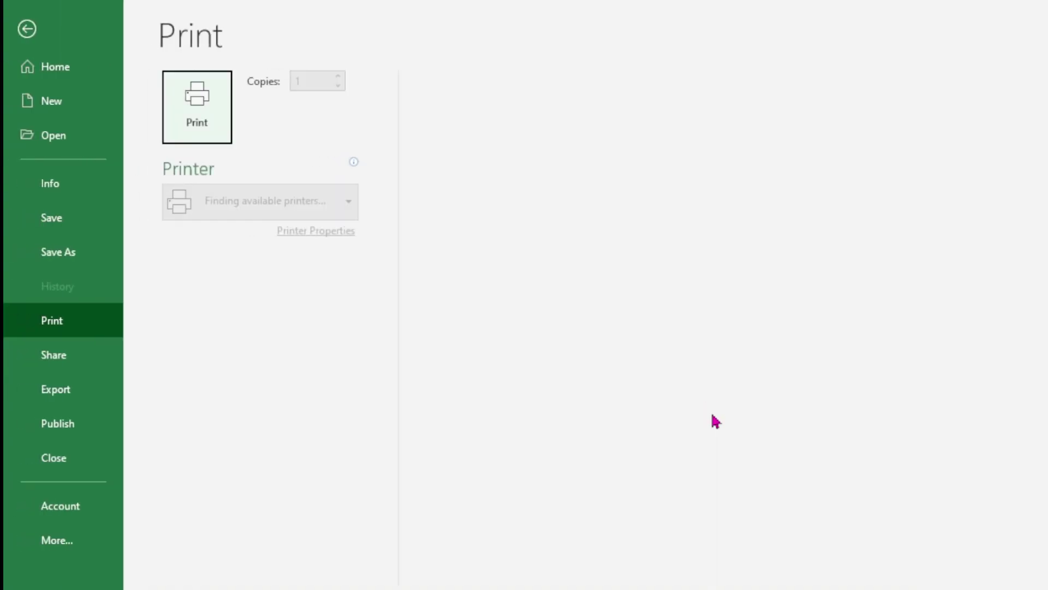
scroll(715, 419, "down", 1)
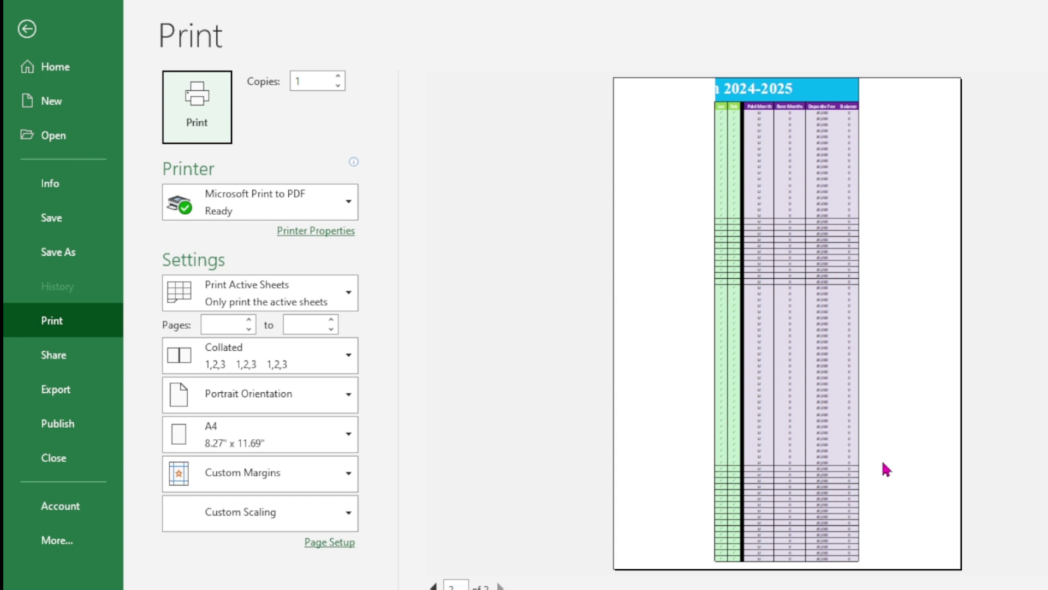
key("Escape")
left_click(595, 413)
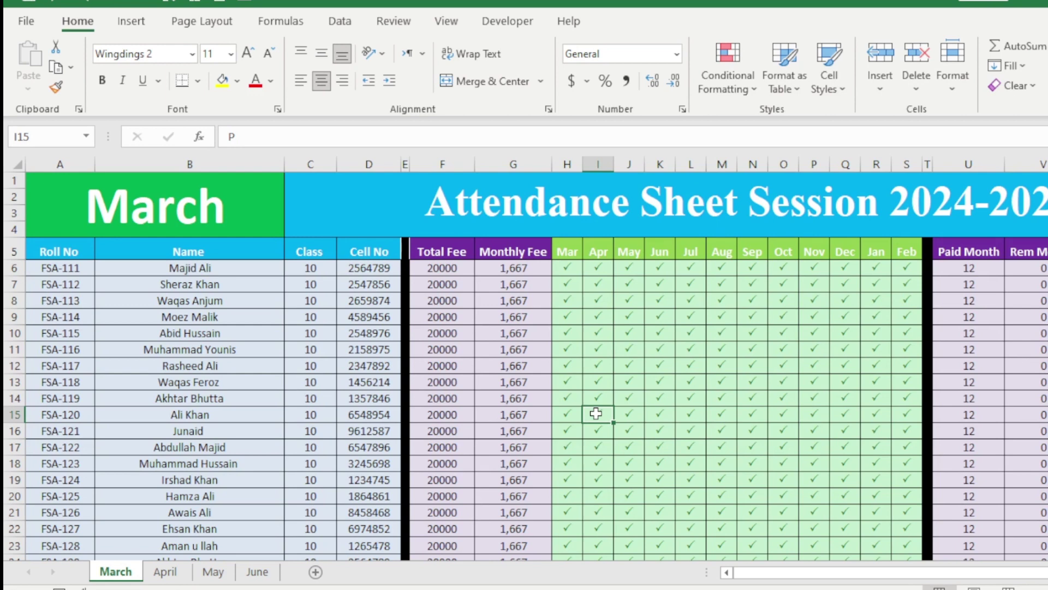
left_click(274, 462)
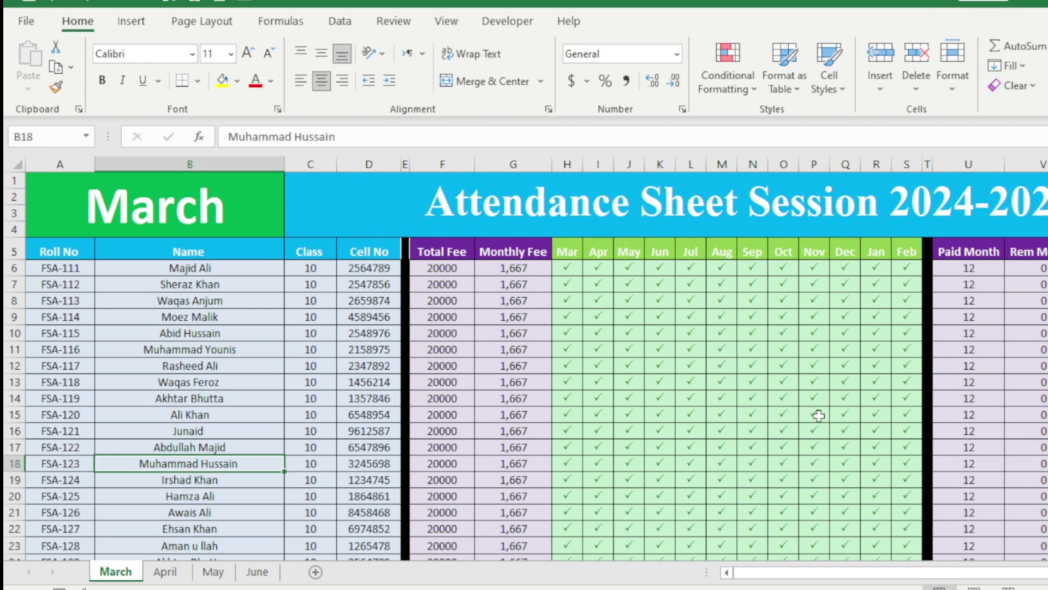
left_click(545, 339)
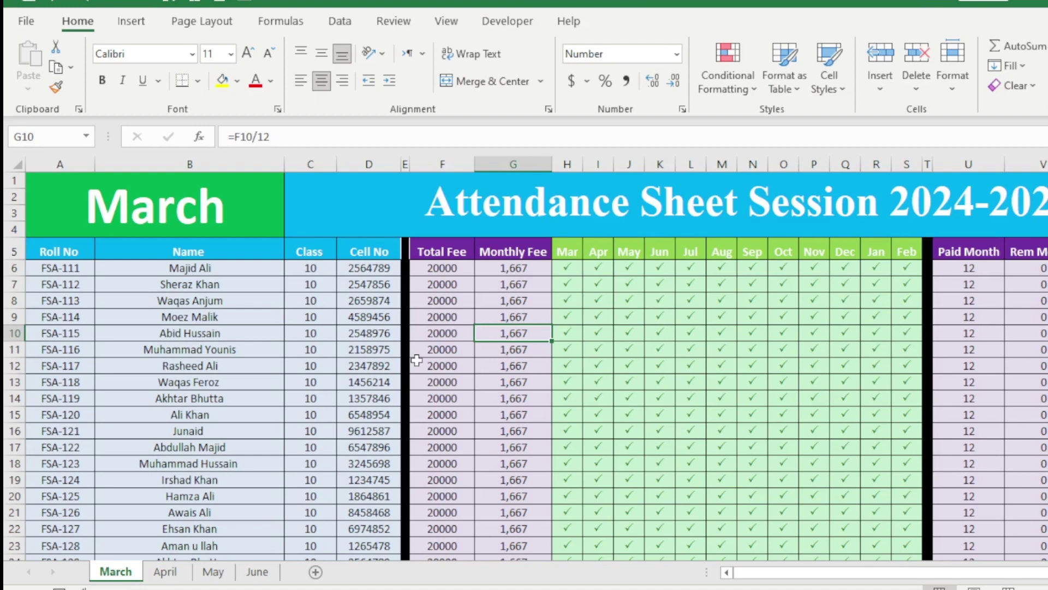
Scale the March sheet's printout to 1 page wide and 1 page high, and check the print preview
left_click(217, 22)
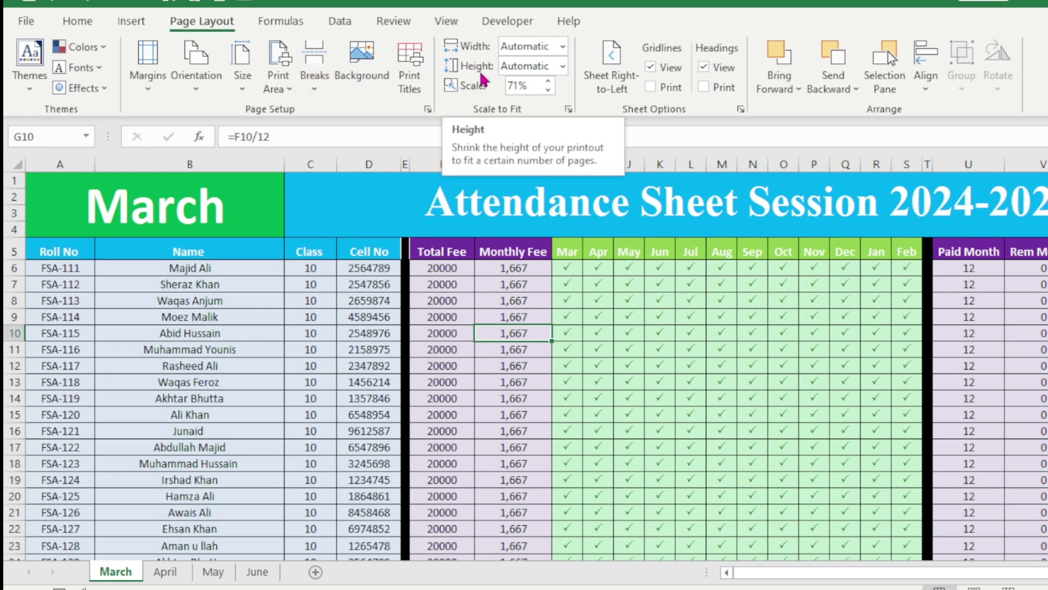
left_click(562, 47)
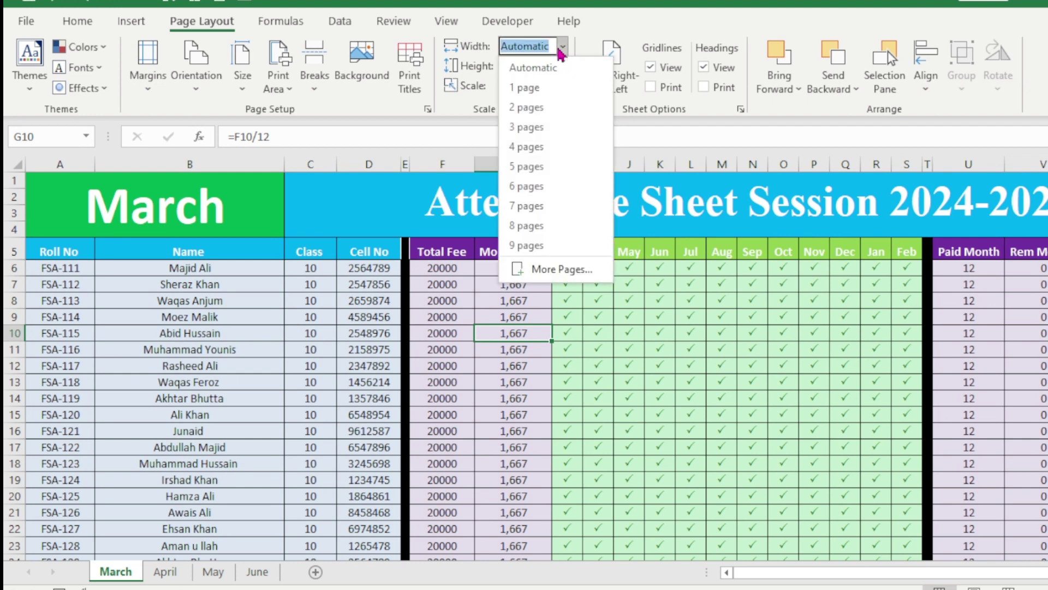
left_click(548, 90)
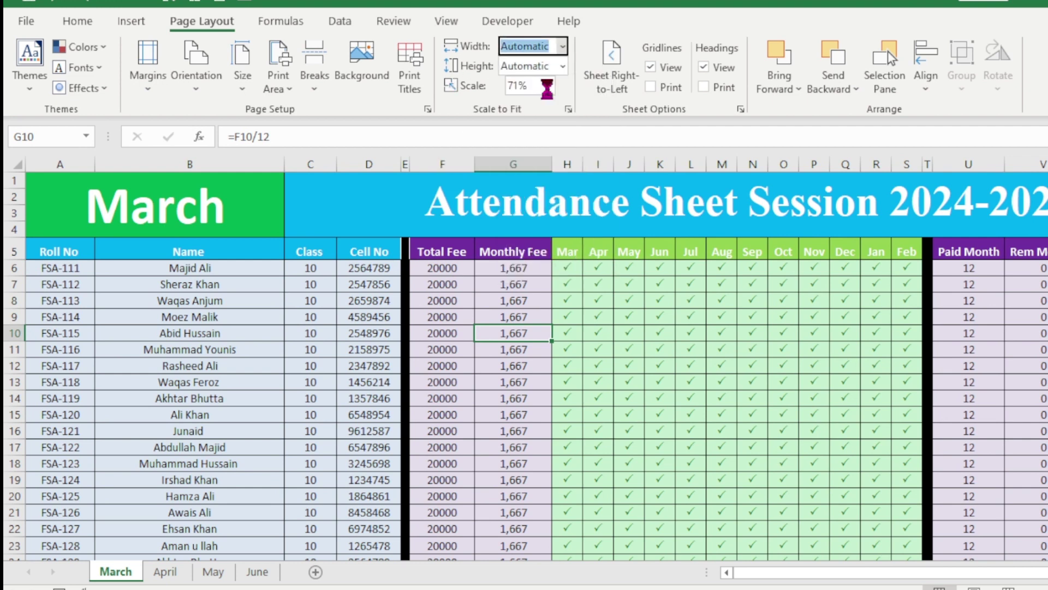
left_click(562, 66)
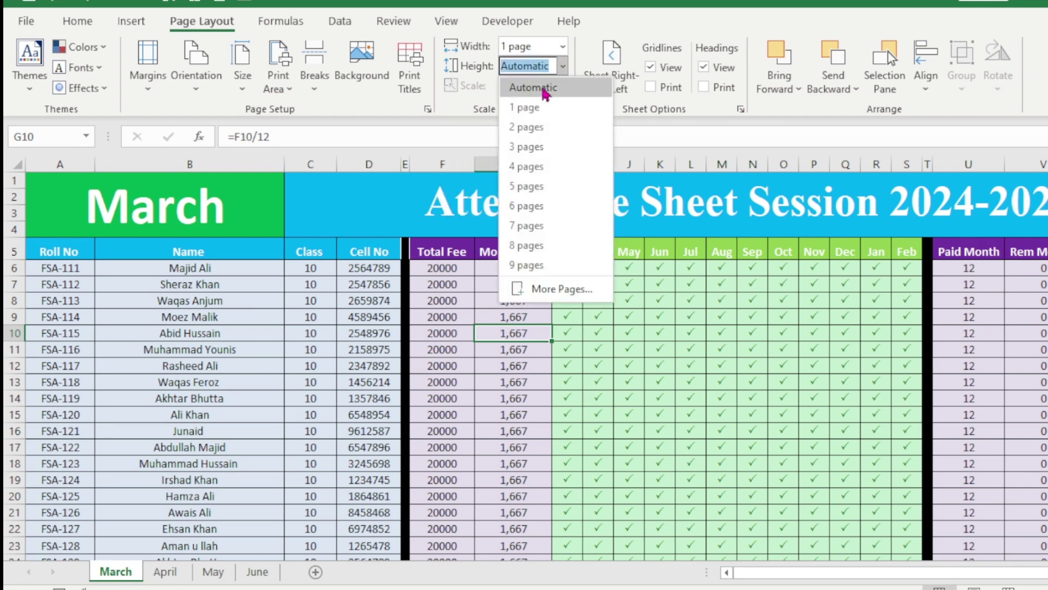
left_click(518, 103)
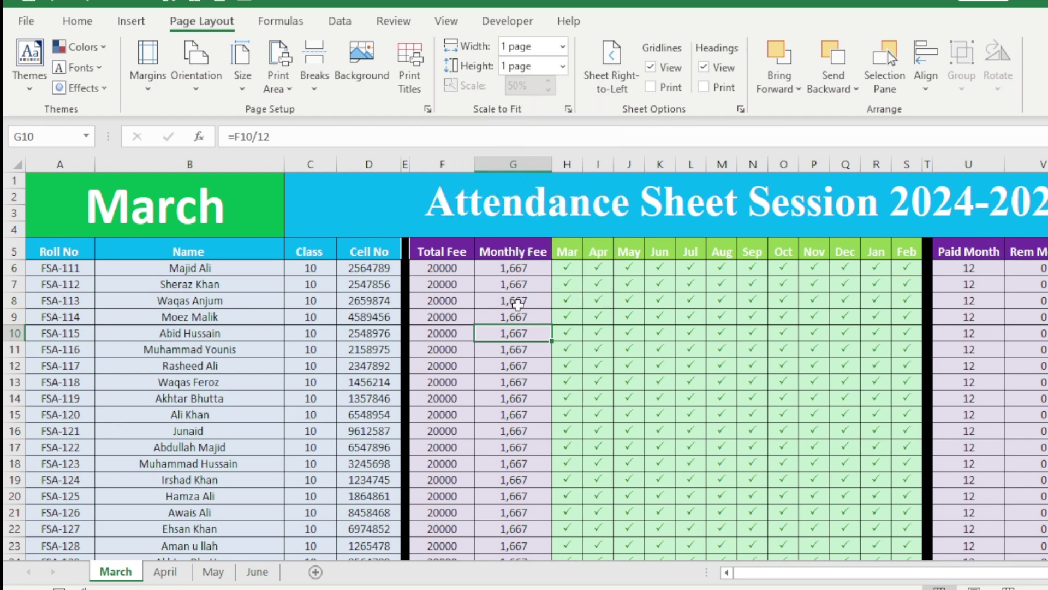
key("ctrl+p")
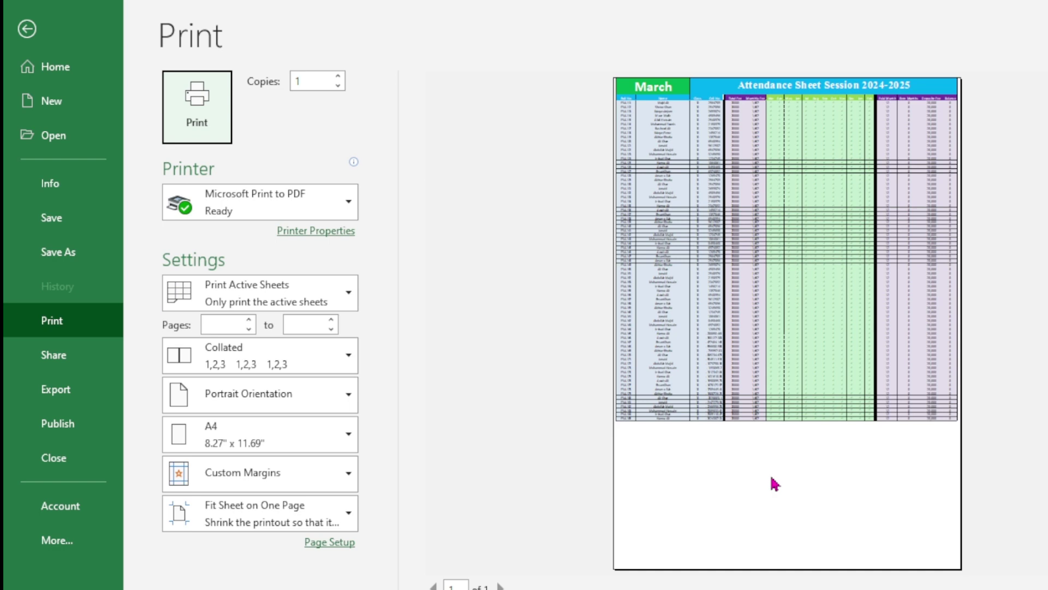
key("Escape")
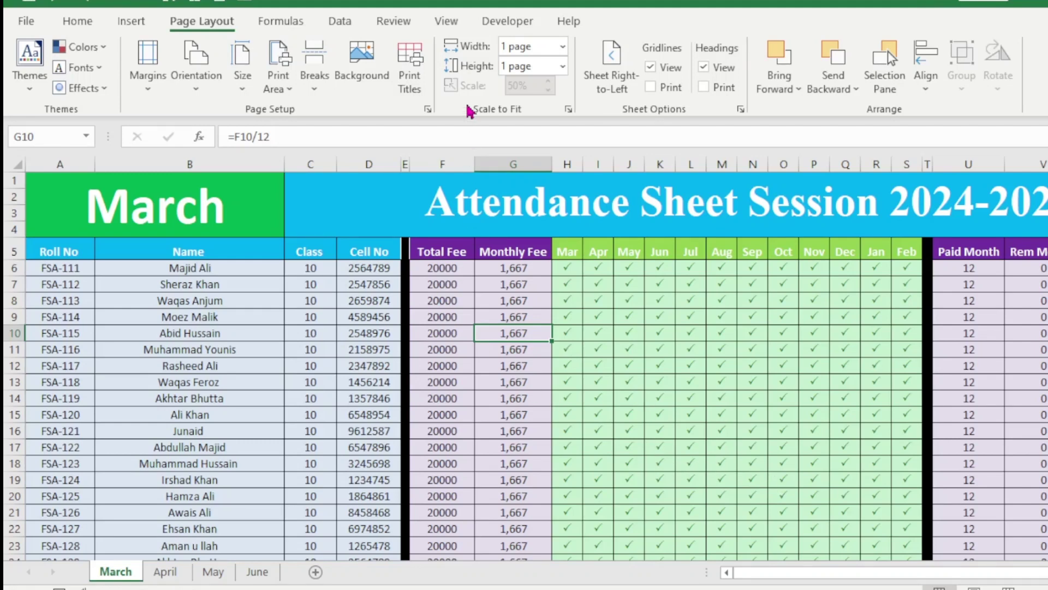
Set the print height scaling to Automatic and check the March sheet's print preview
left_click(562, 66)
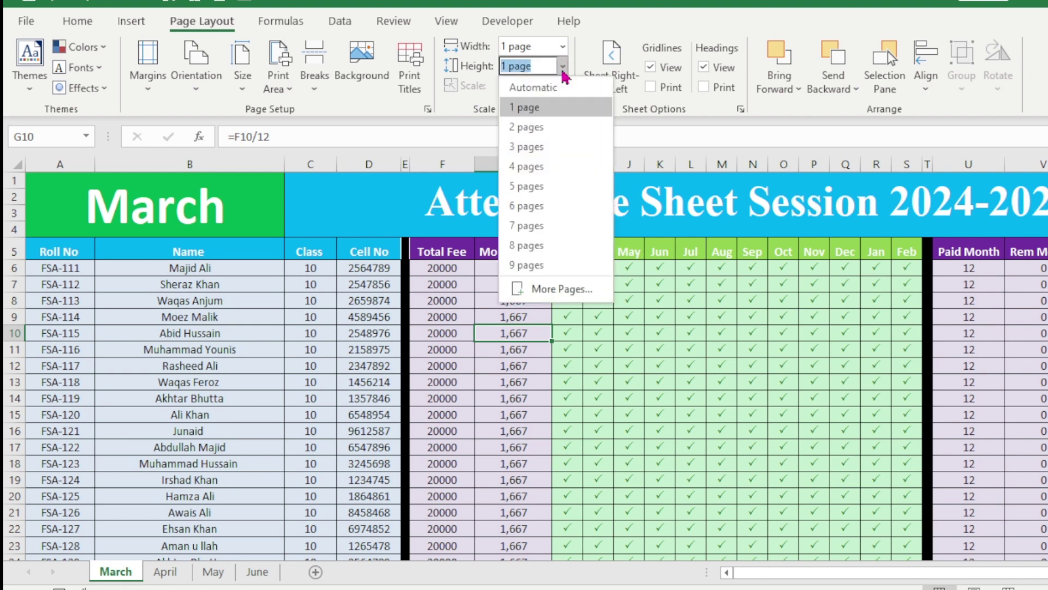
left_click(557, 90)
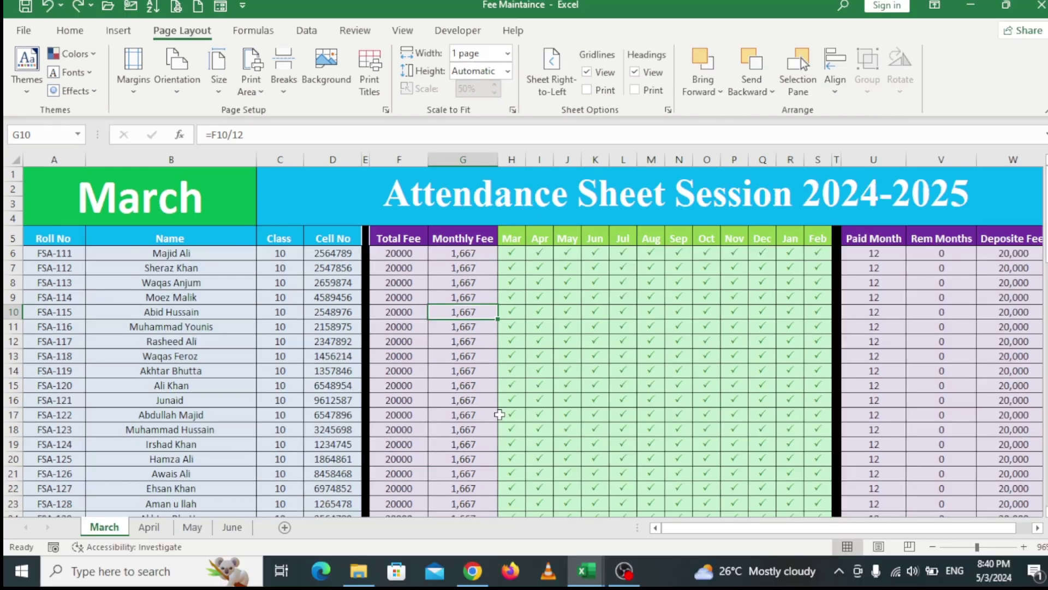
key("ctrl+p")
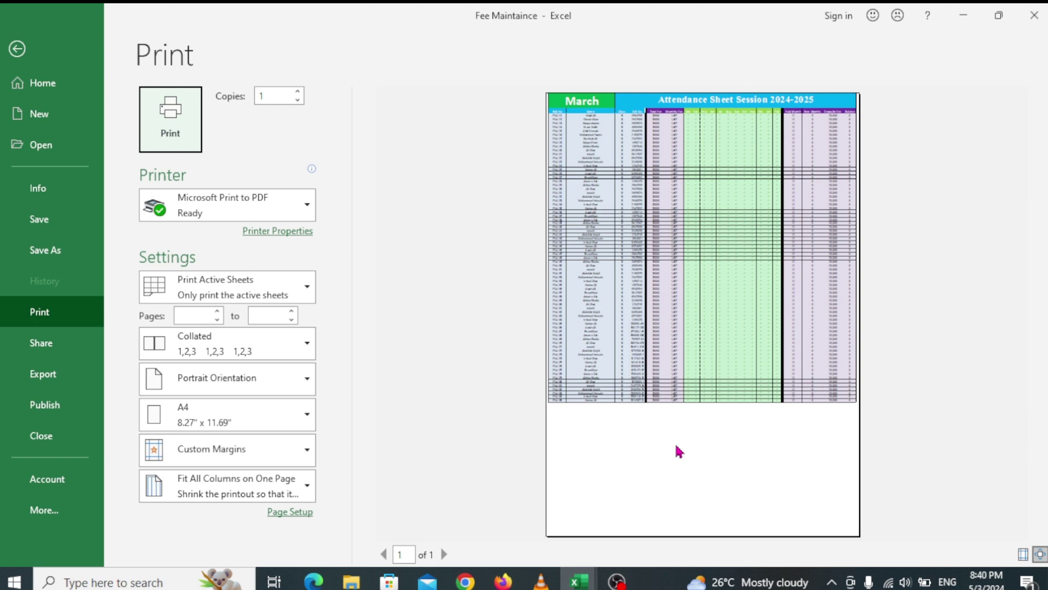
key("Escape")
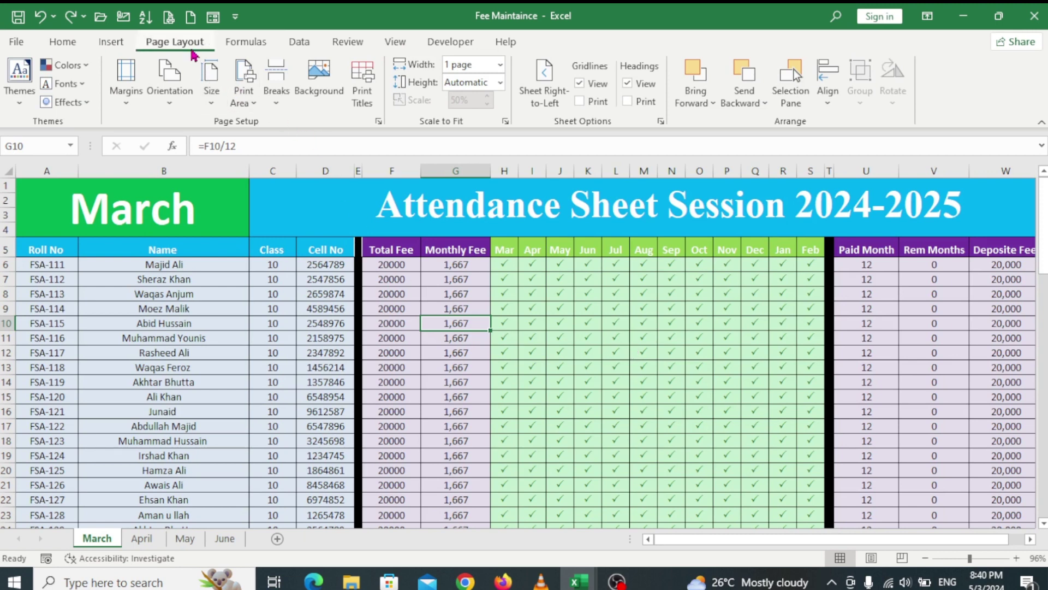
Change the page orientation to Landscape and go through the pages in the print preview
left_click(186, 99)
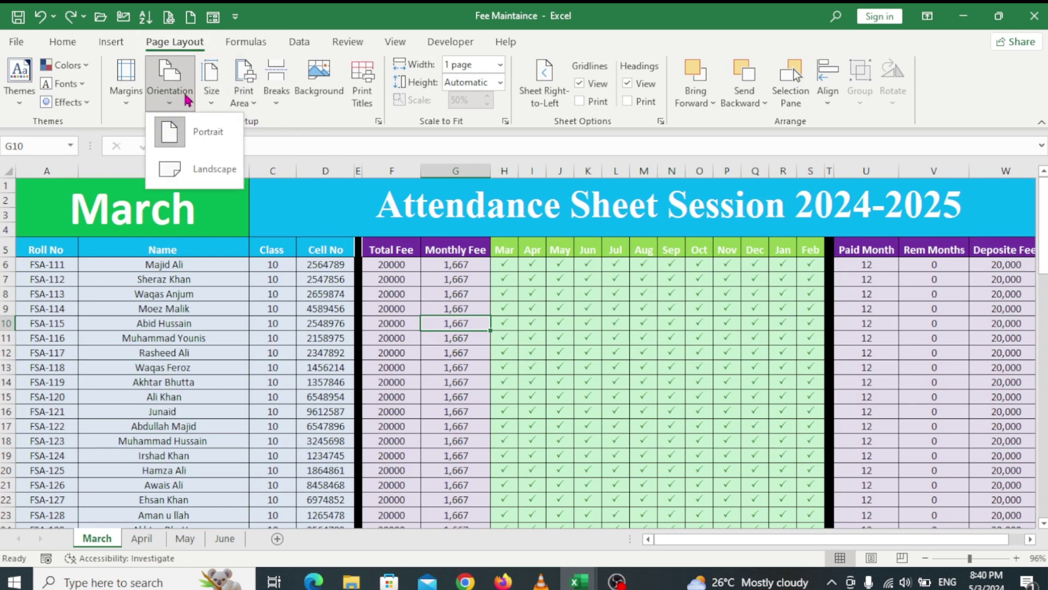
left_click(208, 171)
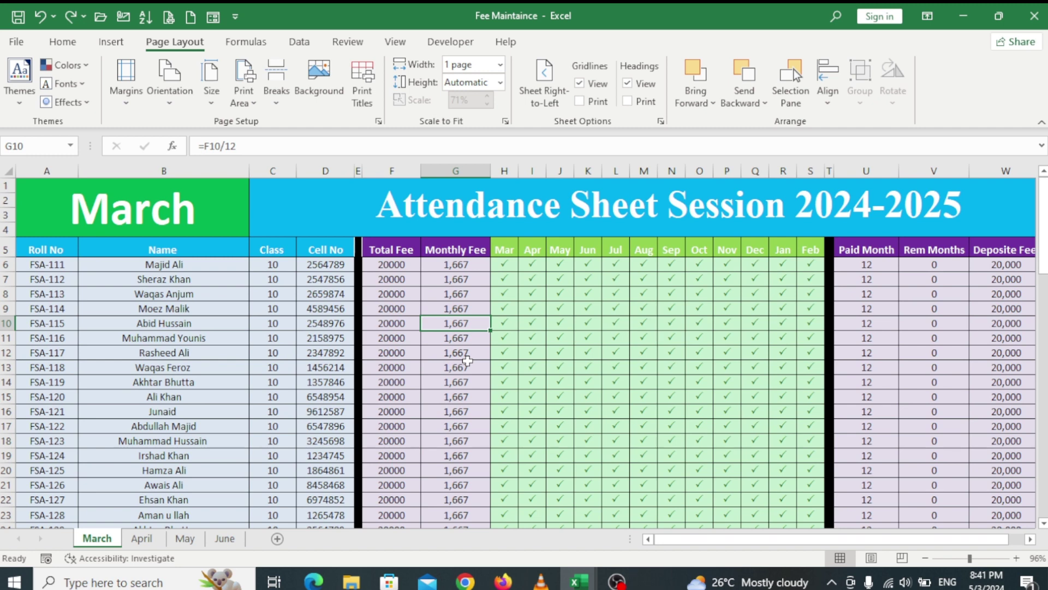
key("ctrl+p")
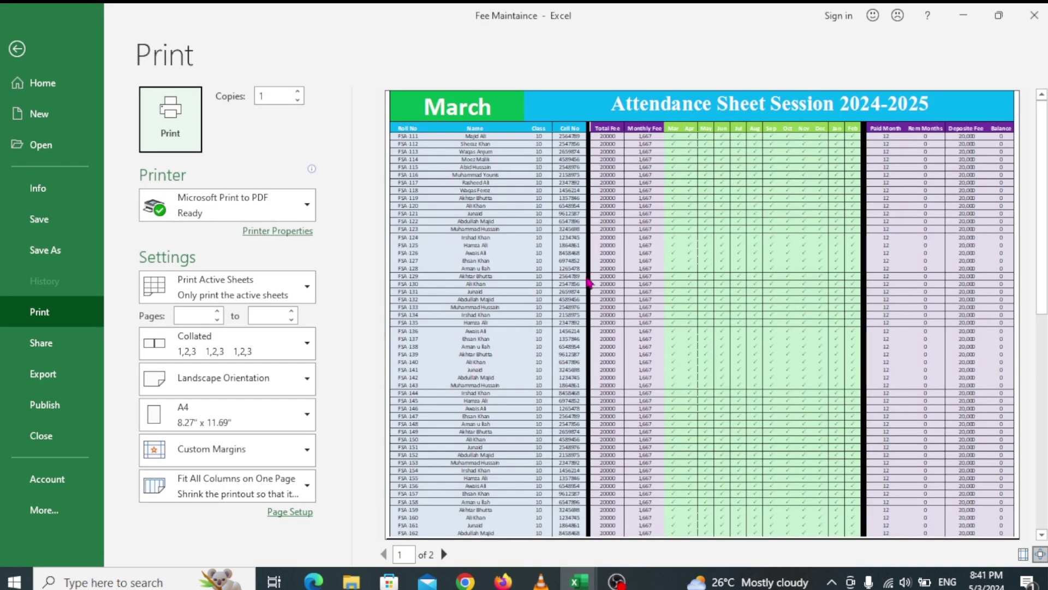
scroll(589, 282, "down", 3)
scroll(590, 282, "up", 3)
scroll(728, 300, "down", 3)
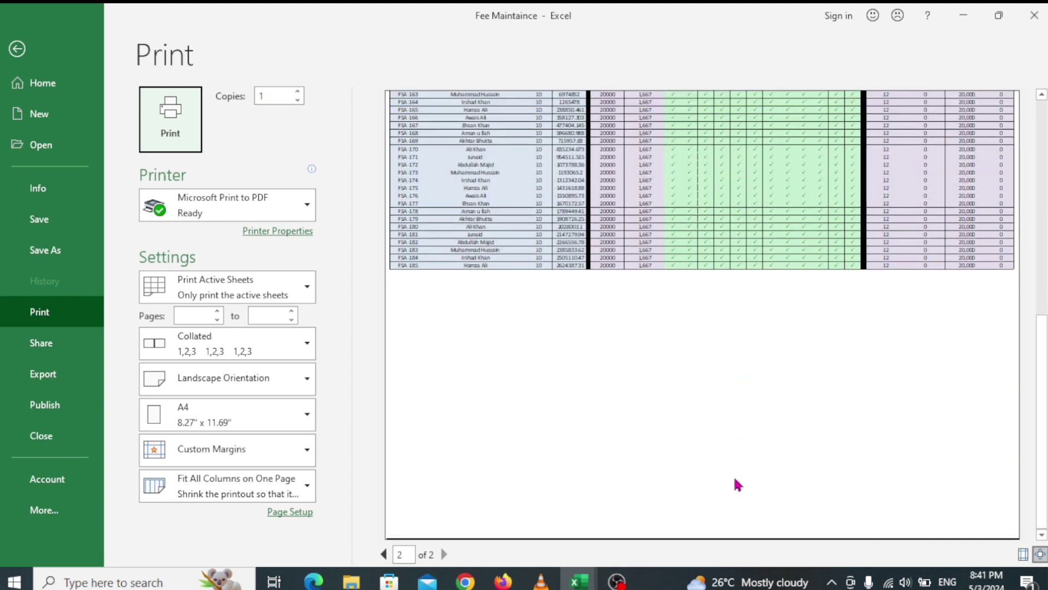
scroll(735, 482, "up", 3)
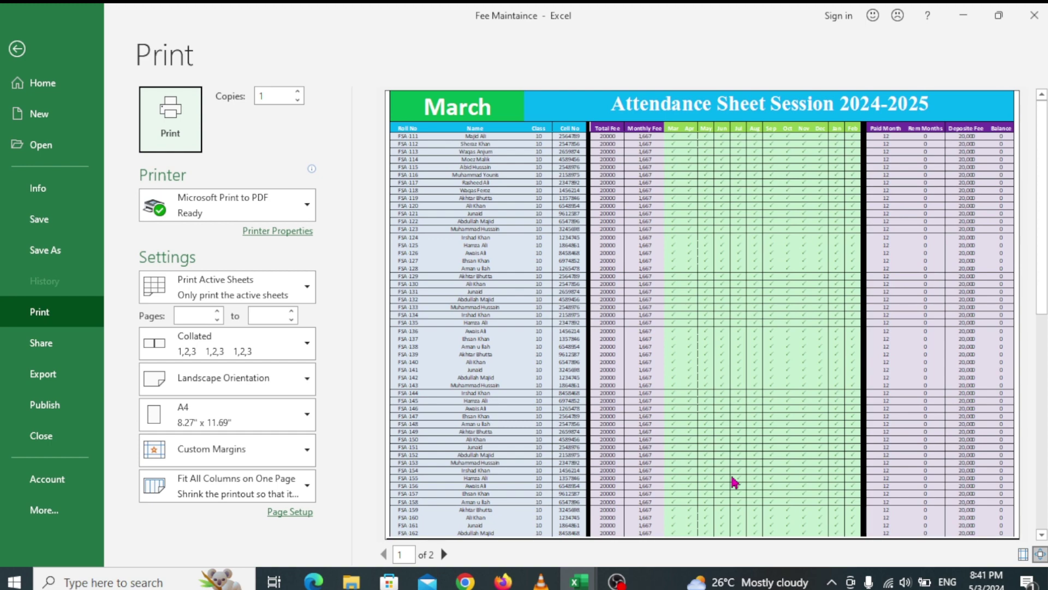
key("Escape")
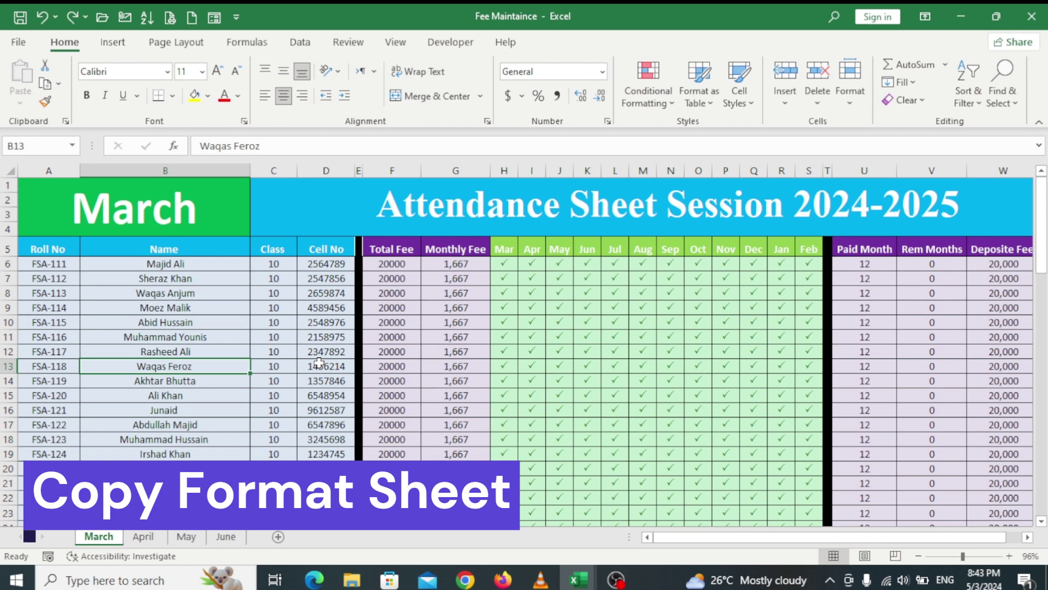
Compare the April, May and June worksheets with the formatted March sheet and its data
left_click(483, 352)
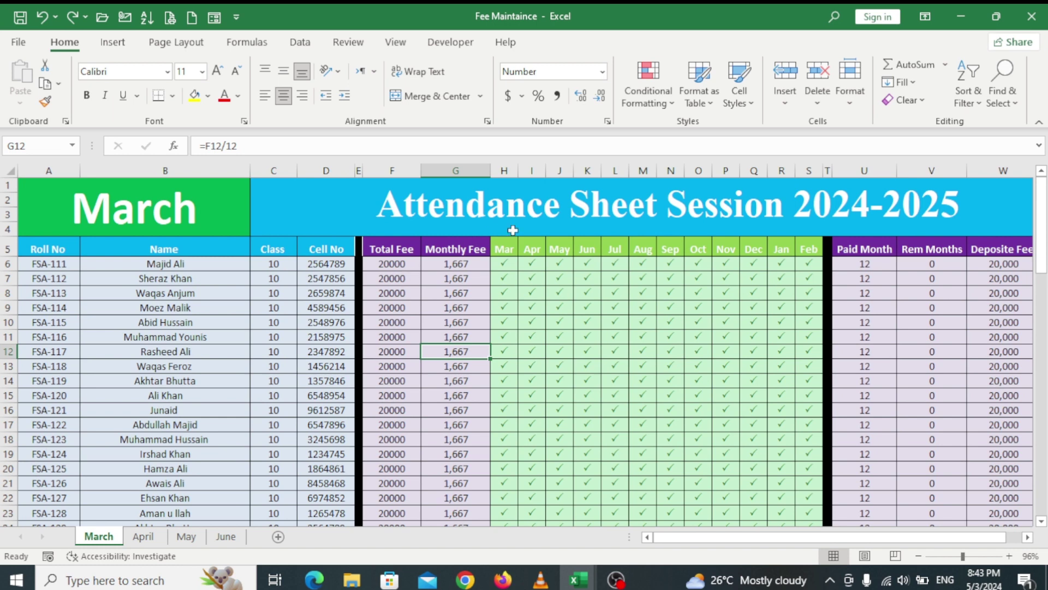
left_click(189, 214)
left_click(261, 376)
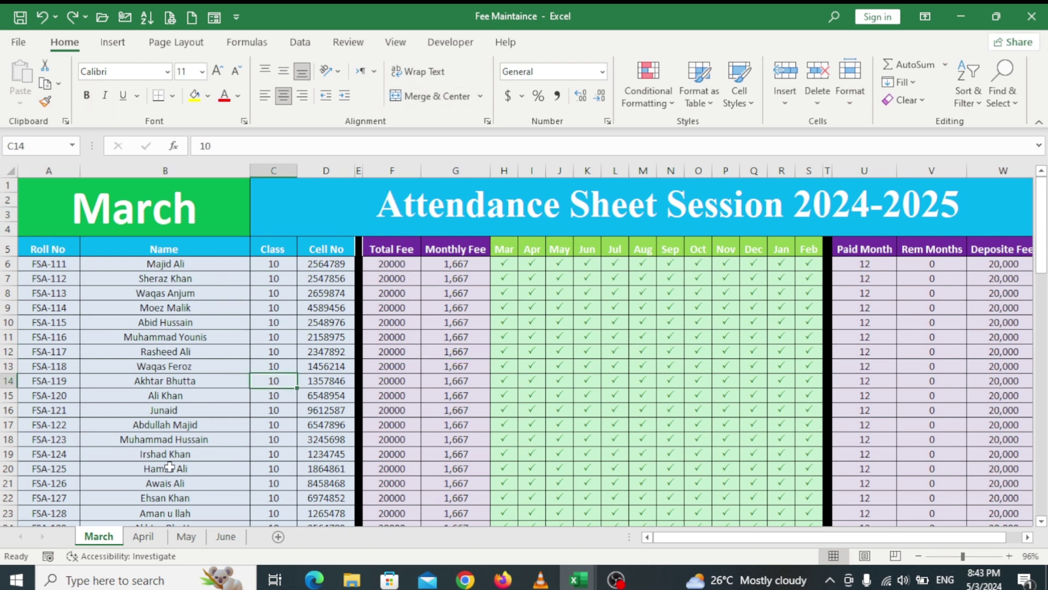
left_click(144, 540)
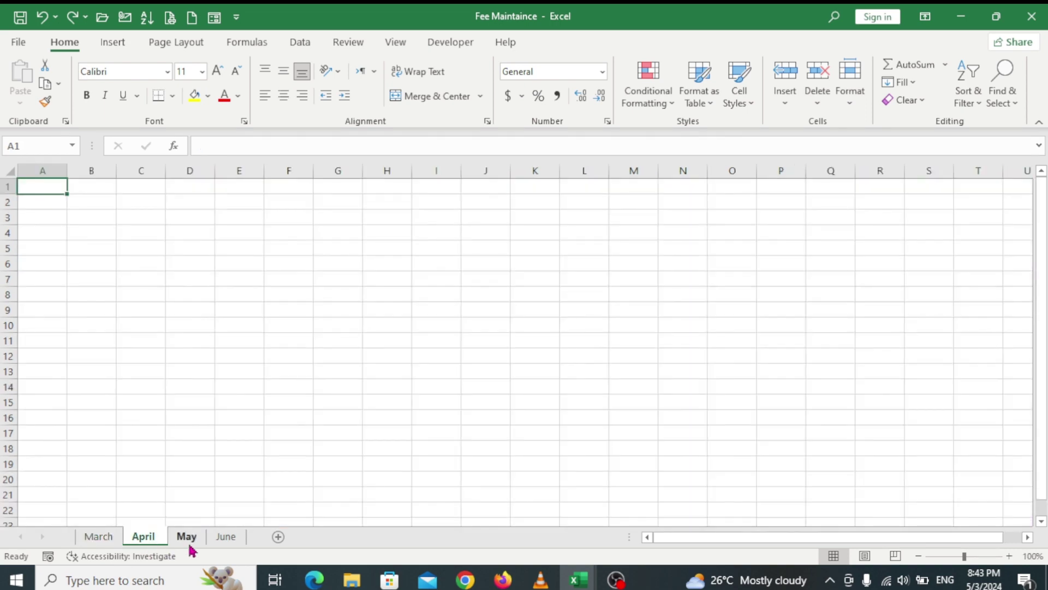
left_click(186, 540)
left_click(218, 543)
left_click(99, 537)
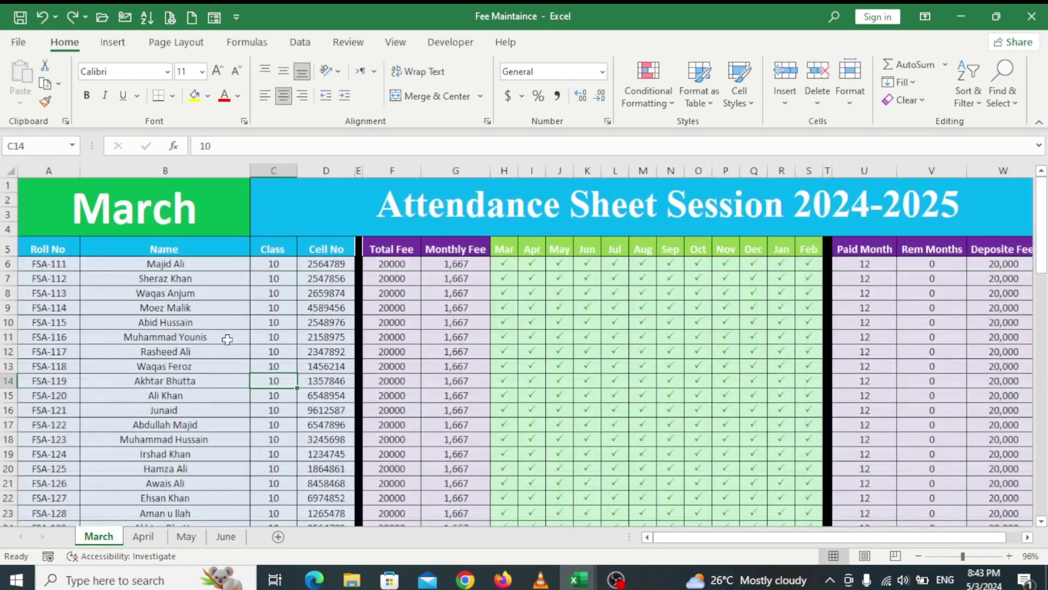
scroll(439, 360, "down", 2)
scroll(446, 390, "down", 5)
scroll(446, 390, "up", 7)
left_click(471, 396)
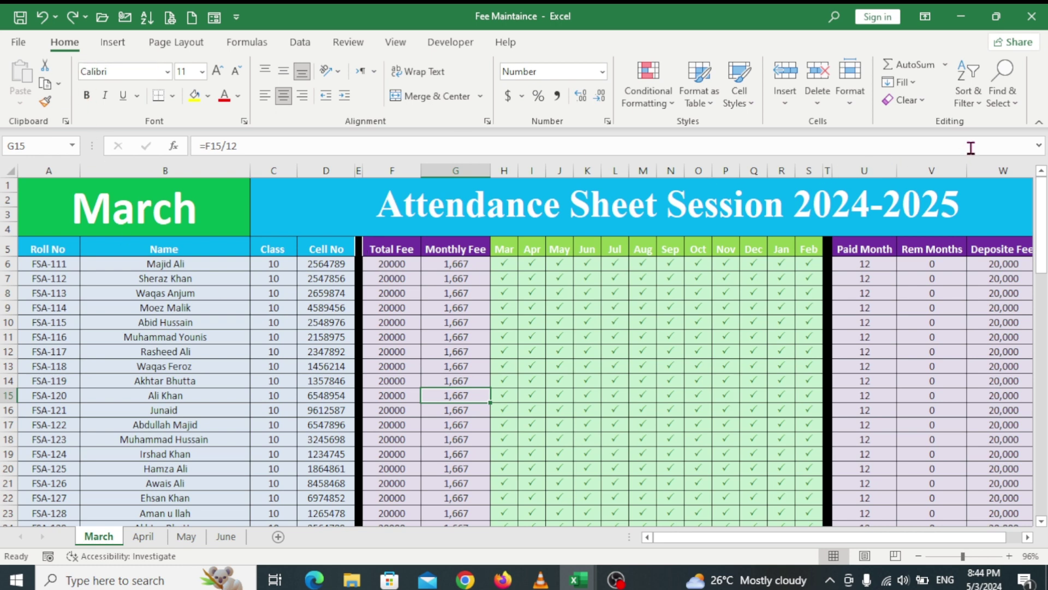
left_click(900, 82)
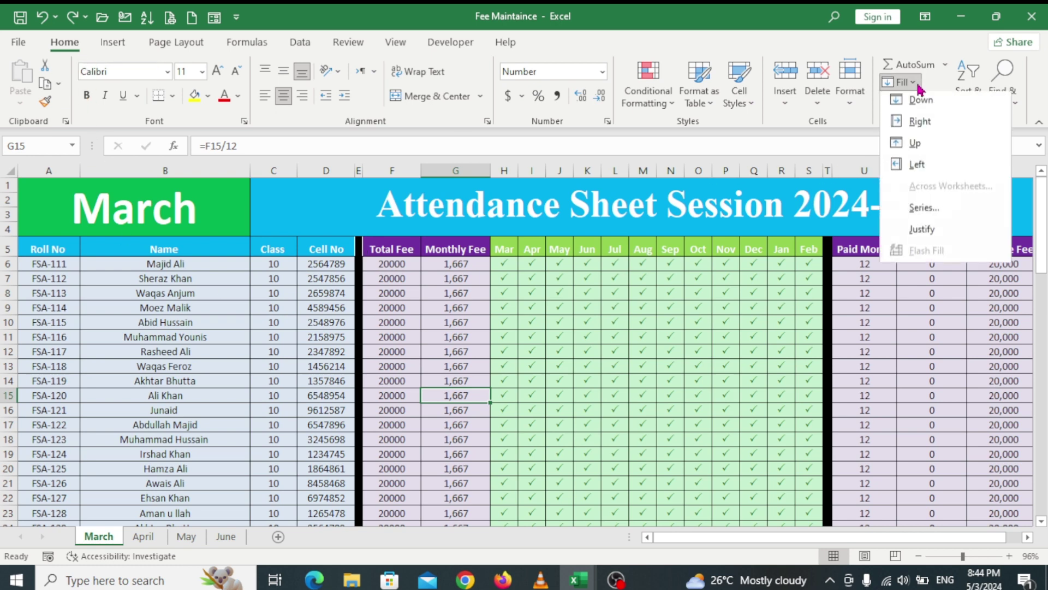
left_click(535, 360)
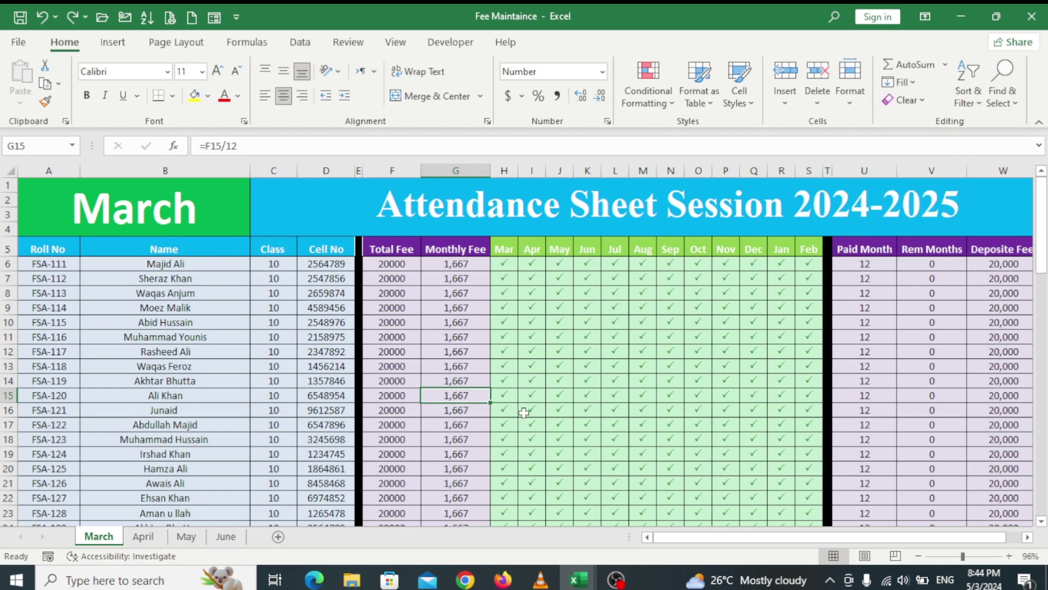
Select the whole March attendance table from the title down to row 80, and group the April, May and June sheets with March
left_click(148, 219)
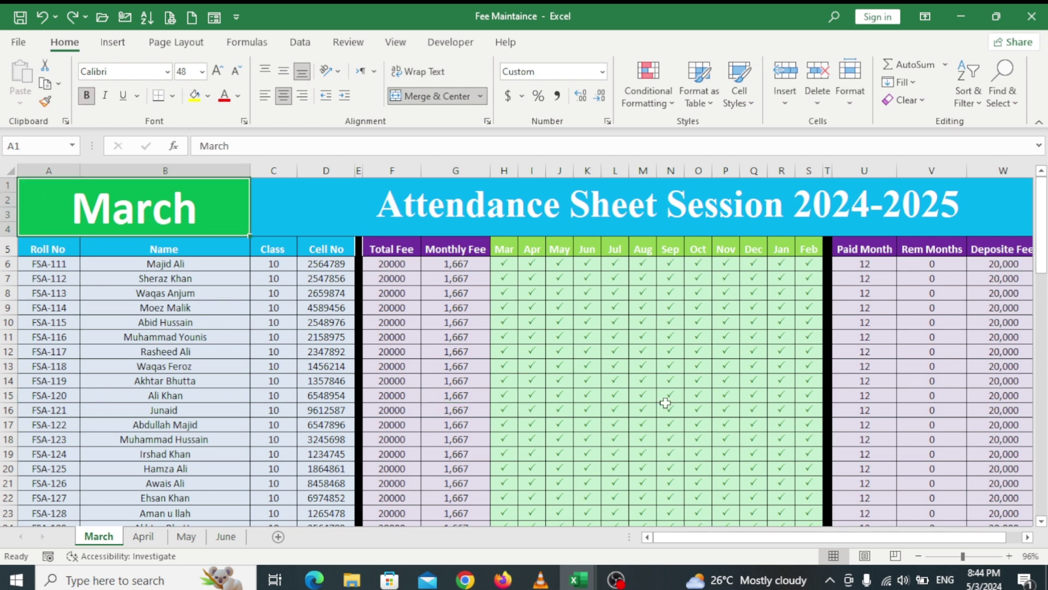
left_click_drag(205, 209, 998, 494)
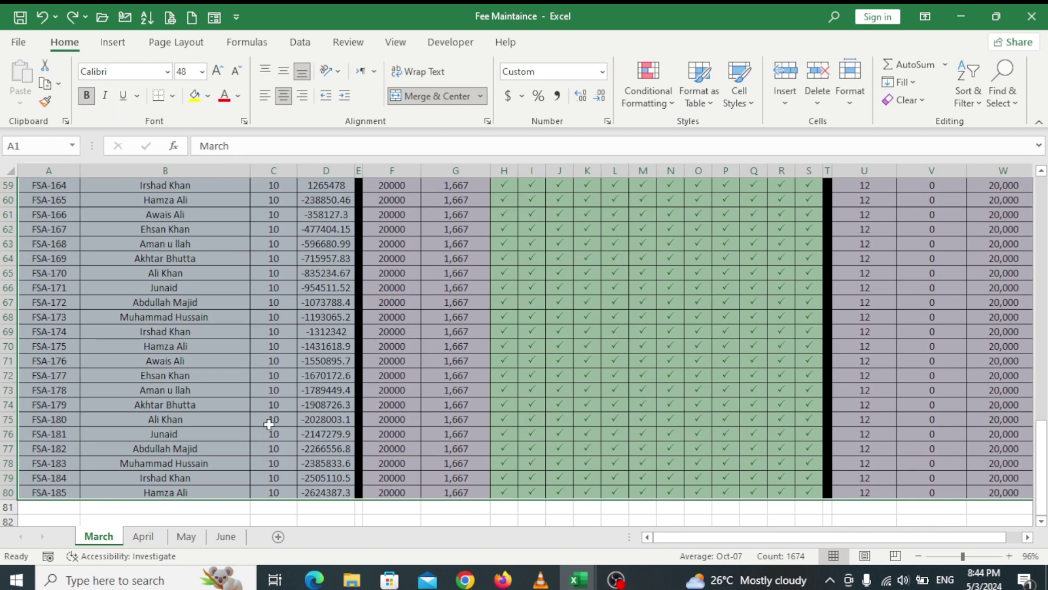
left_click(144, 537, "ctrl")
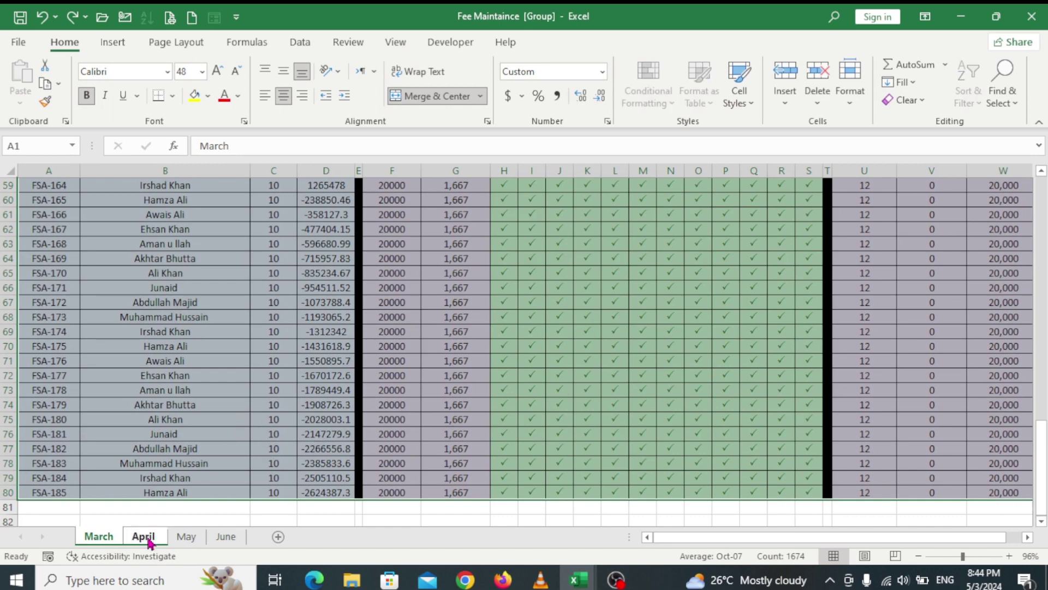
left_click(187, 537, "ctrl")
left_click(225, 537, "ctrl")
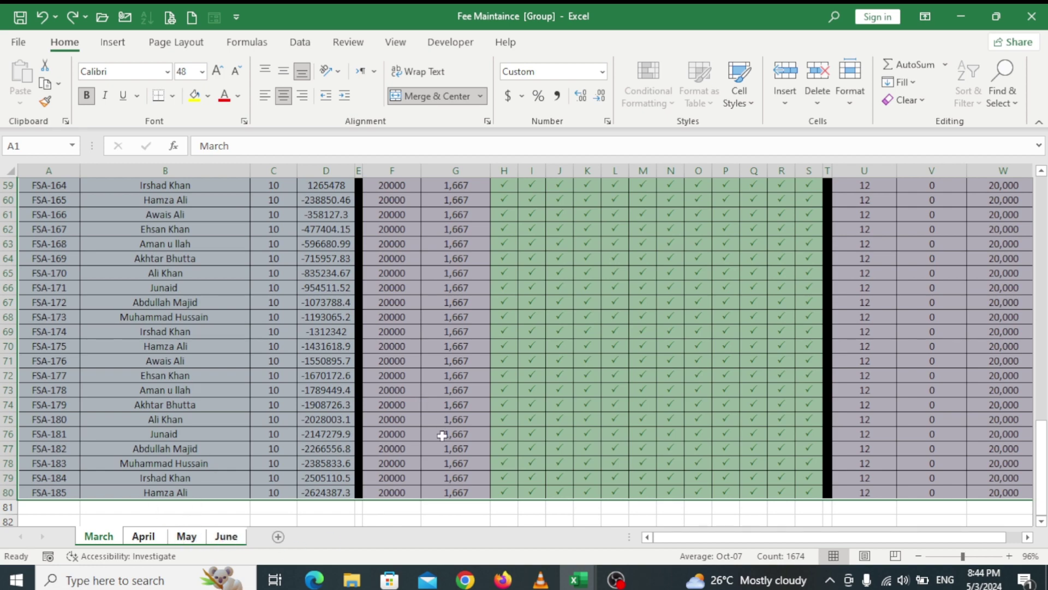
Fill the selected March table across the grouped worksheets with the All option
scroll(491, 387, "up", 13)
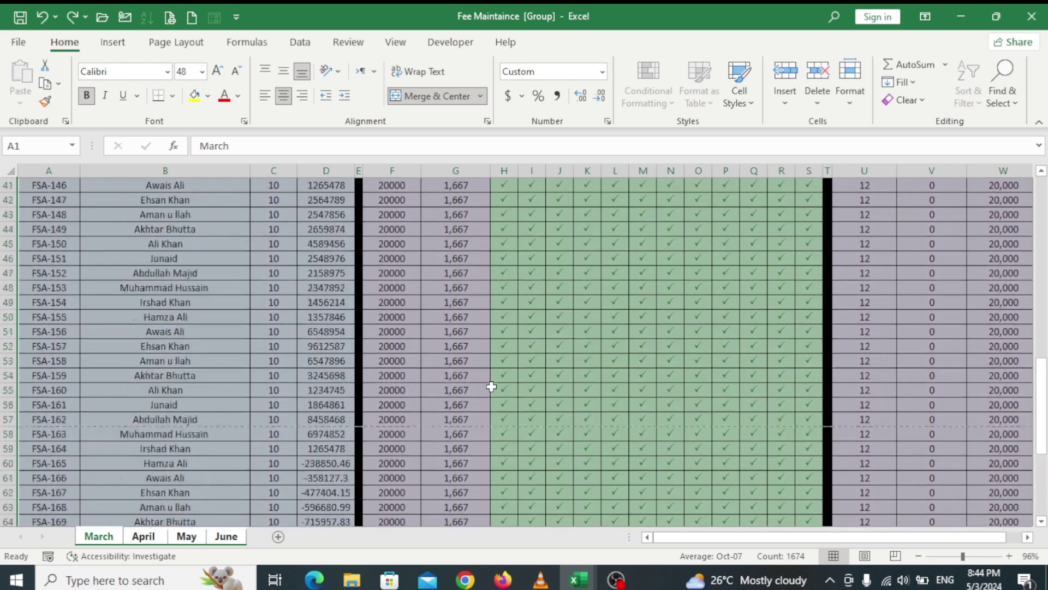
scroll(491, 387, "up", 2)
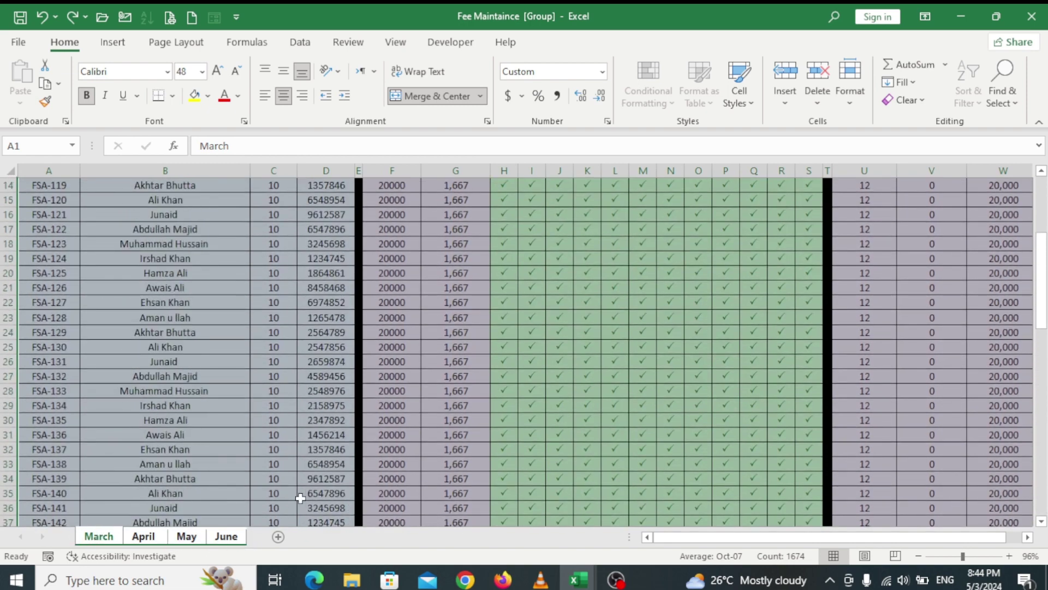
scroll(346, 420, "up", 4)
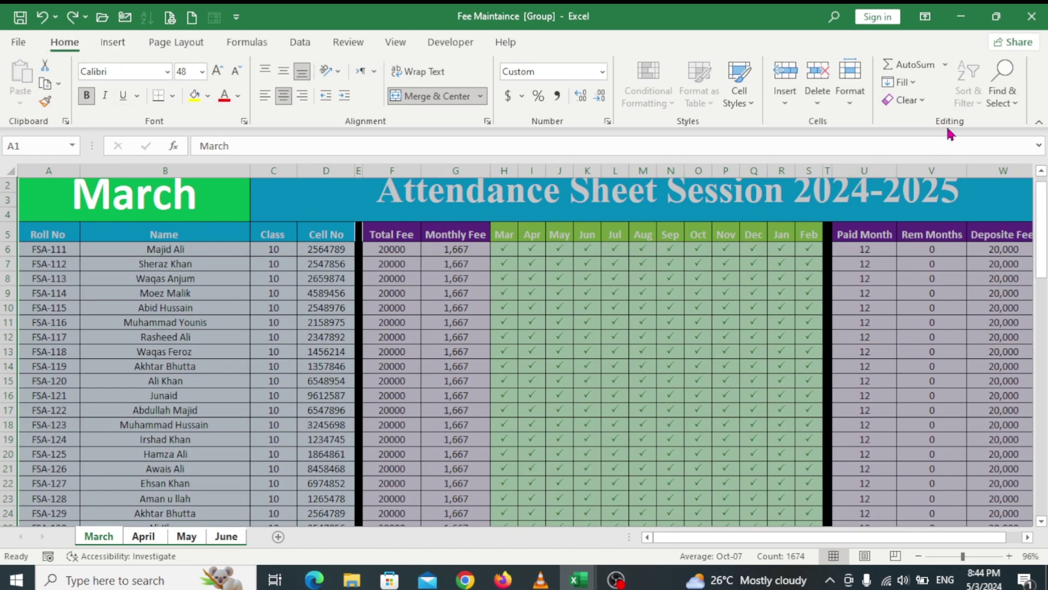
left_click(915, 83)
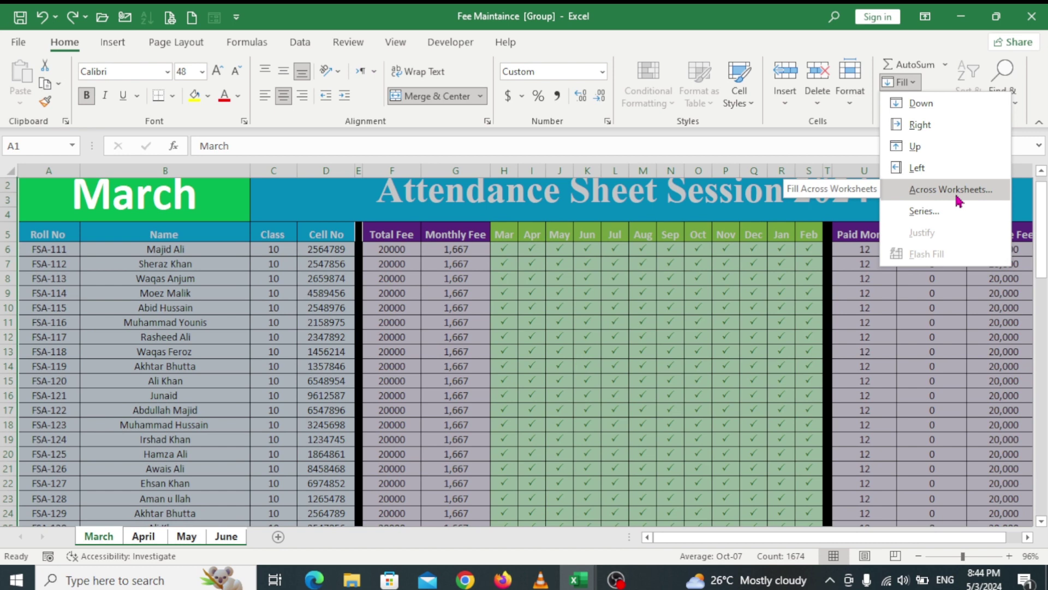
left_click(934, 191)
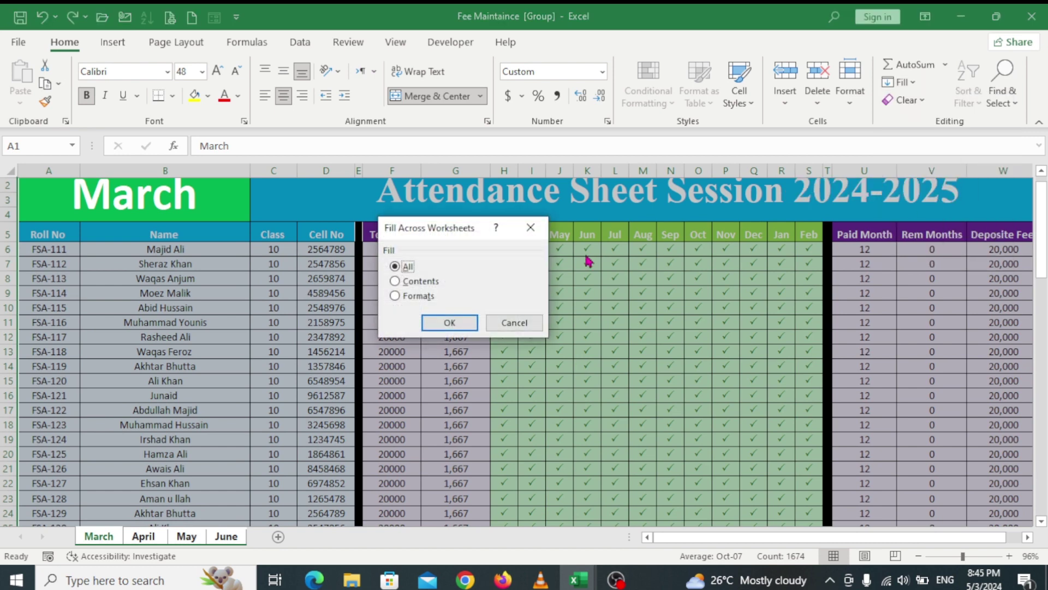
left_click_drag(480, 235, 358, 179)
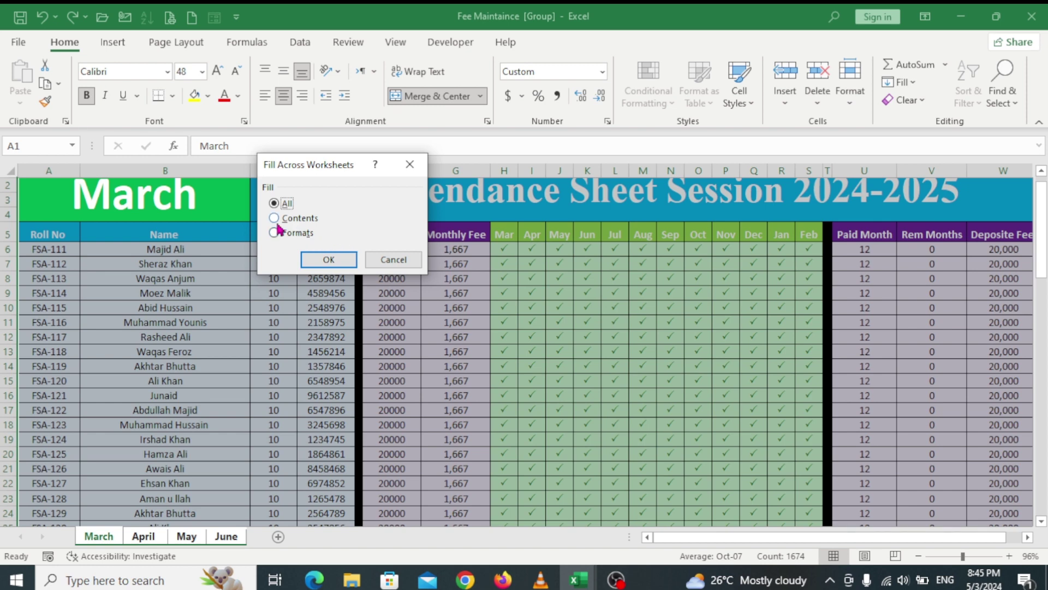
left_click(329, 260)
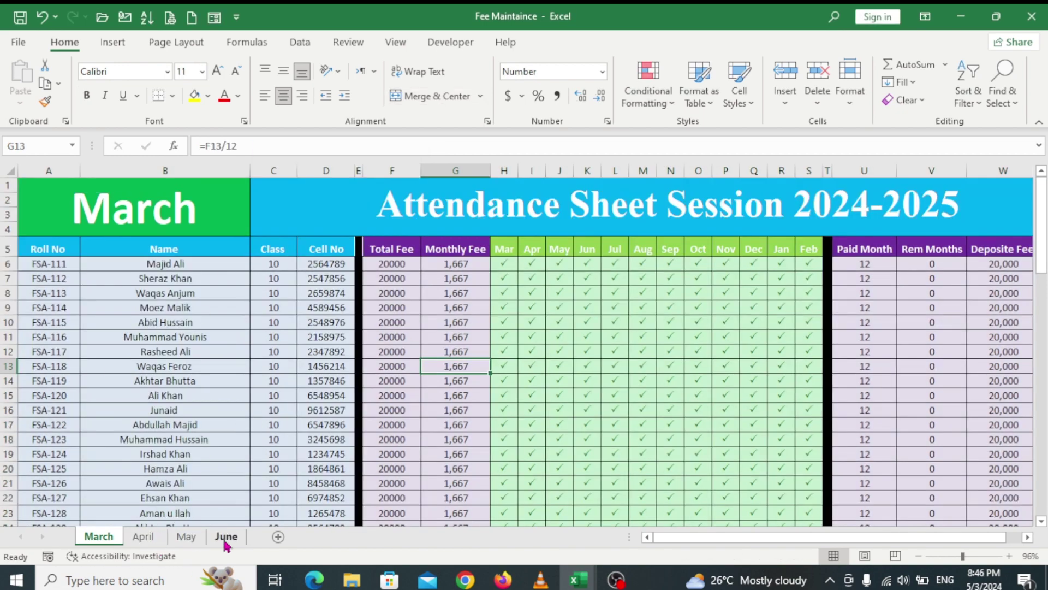
Check the copied attendance table on the April and May worksheets
left_click(144, 538)
scroll(610, 439, "down", 5)
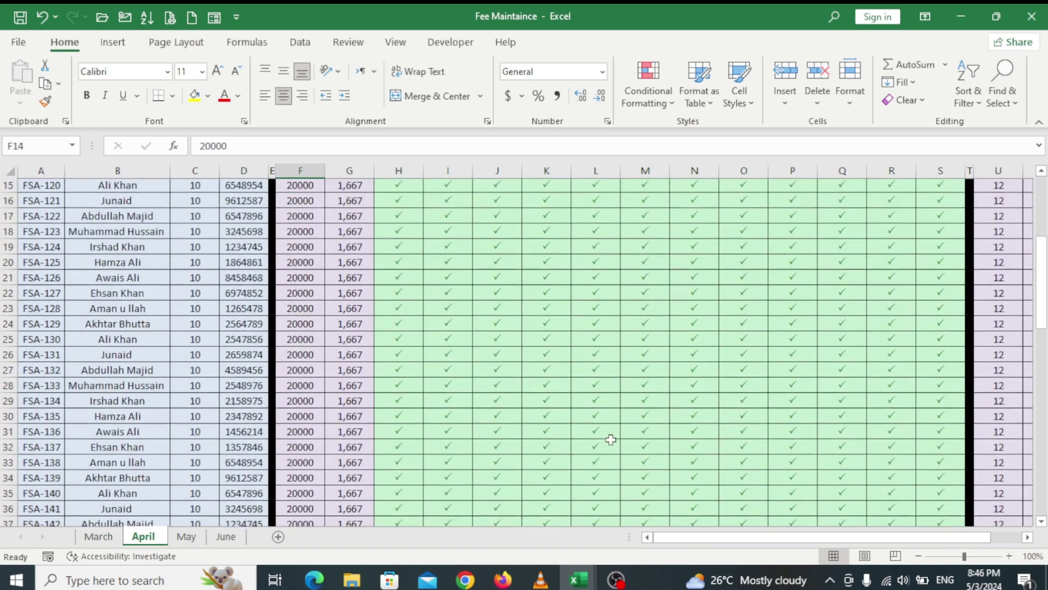
scroll(610, 440, "up", 5)
left_click(186, 537)
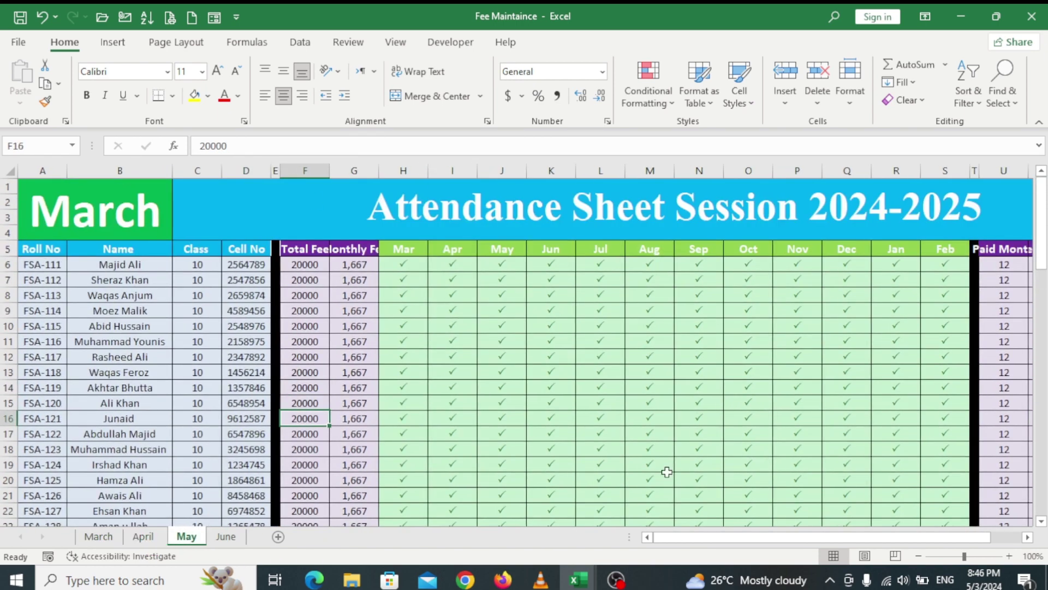
Clear the fee, monthly check mark and payment entries in columns F to X below the headers on the April sheet
left_click(148, 541)
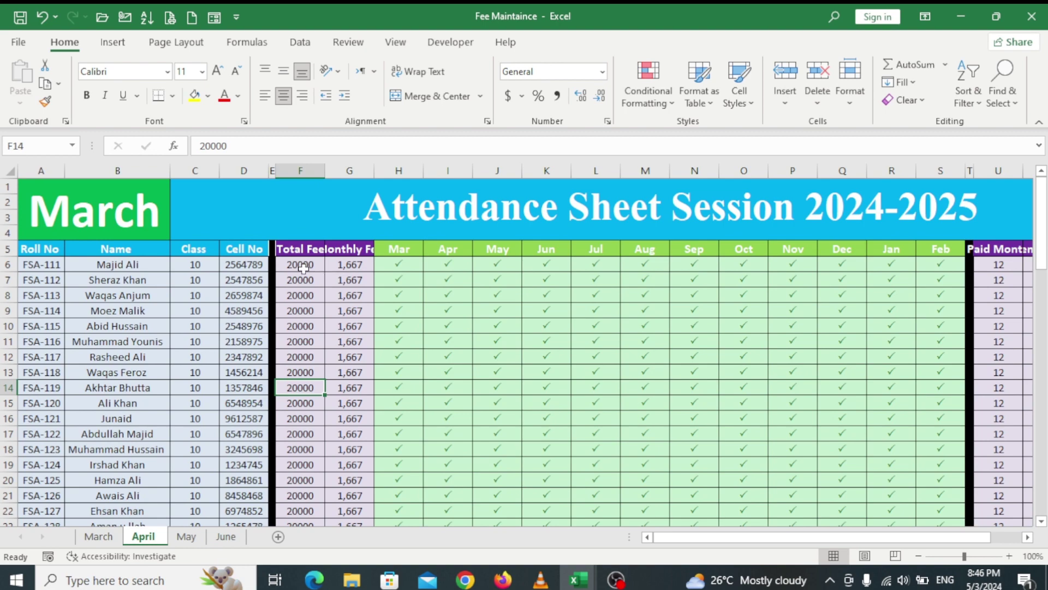
left_click_drag(304, 268, 936, 494)
key("Delete")
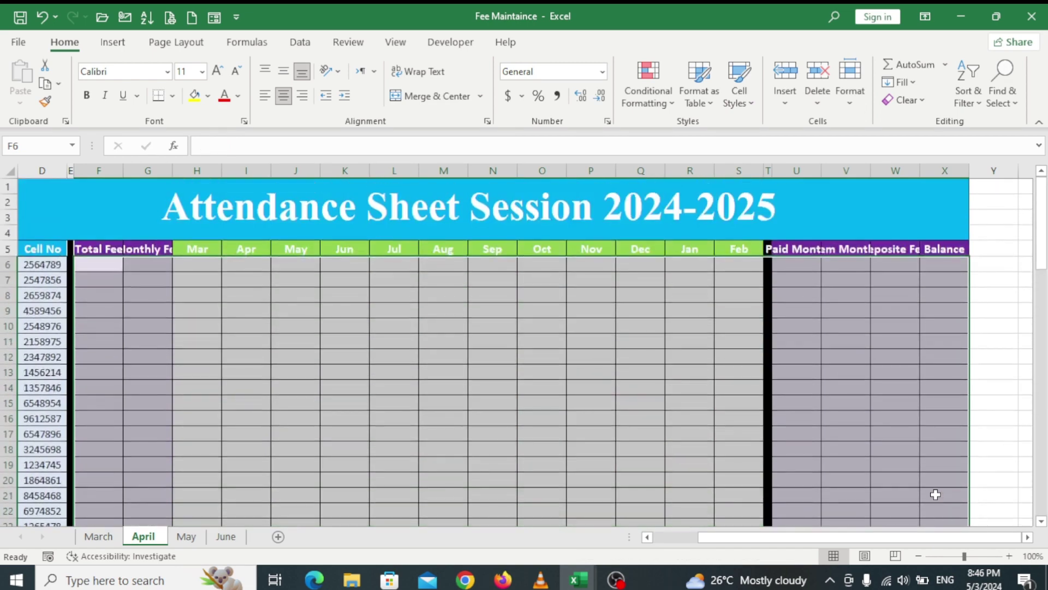
left_click(650, 435)
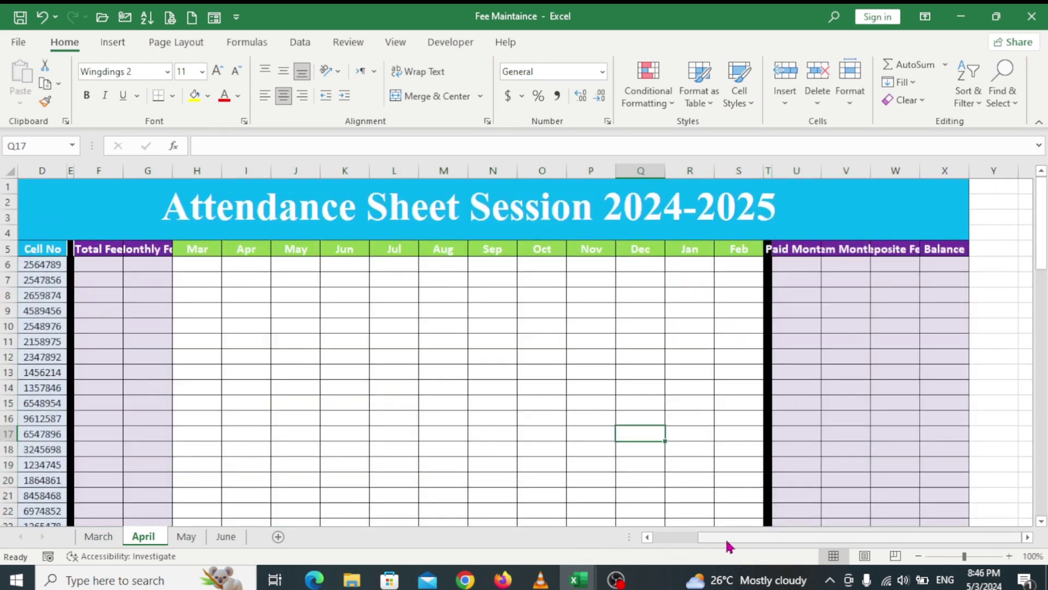
left_click_drag(729, 546, 661, 543)
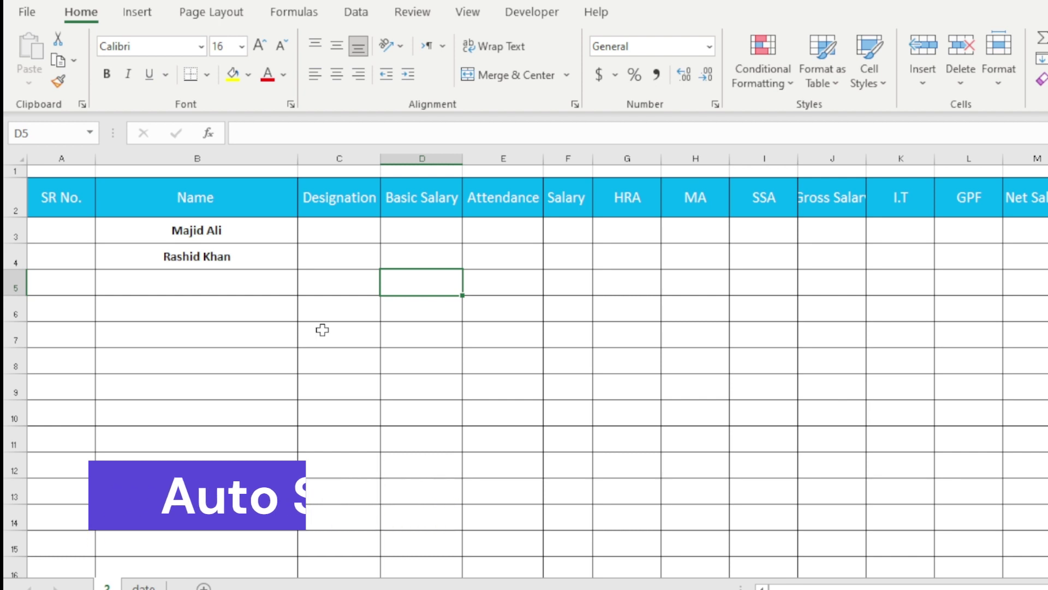
Enter serial numbers 1 and 2 in A3 and A4 of the salary sheet, and fill the series down to A11
left_click_drag(229, 229, 237, 264)
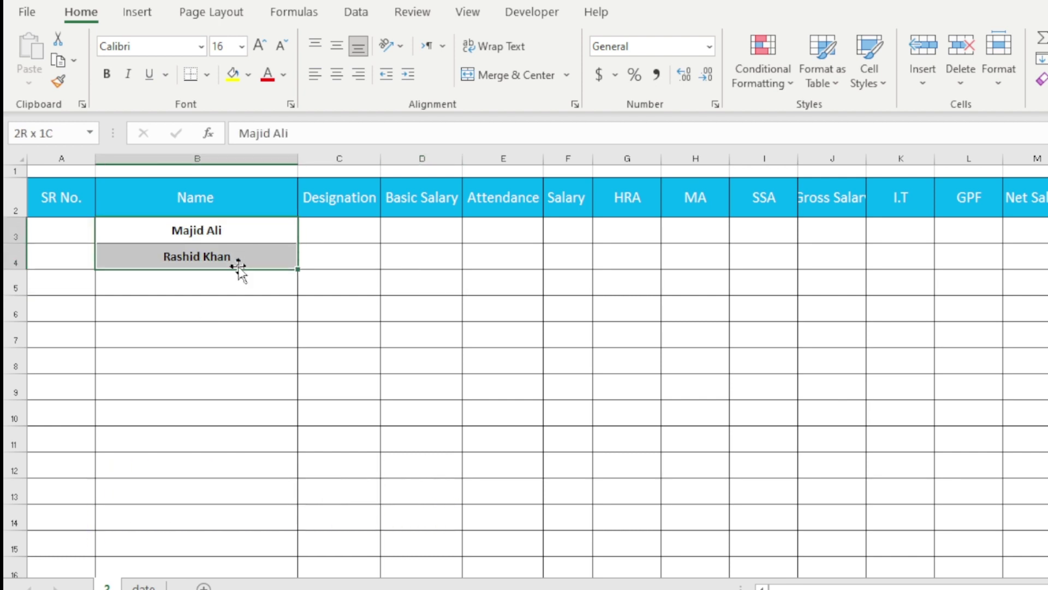
left_click(124, 283)
left_click(67, 228)
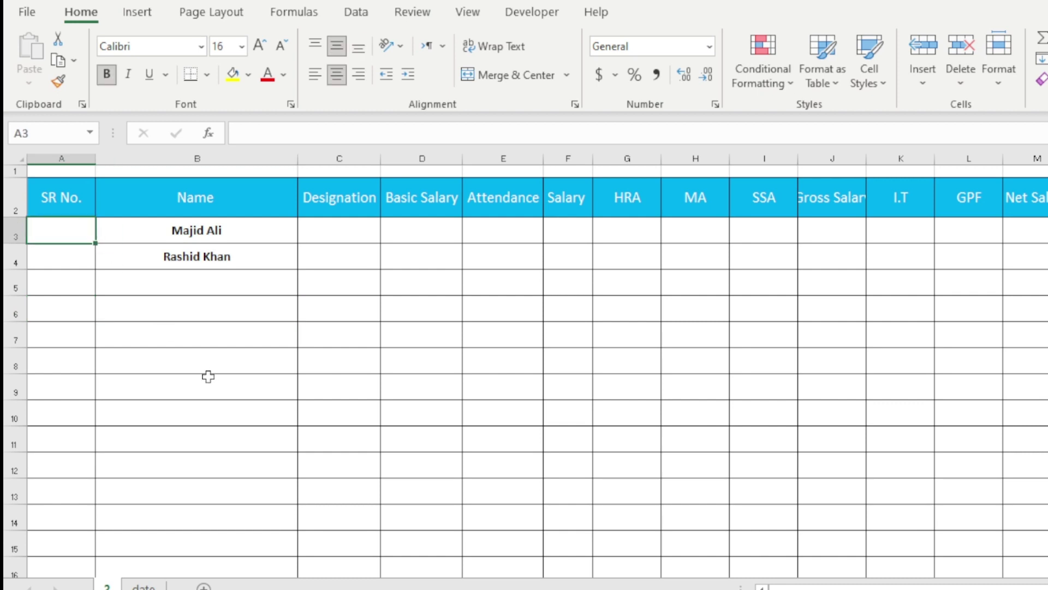
type("1")
left_click(131, 337)
left_click(83, 262)
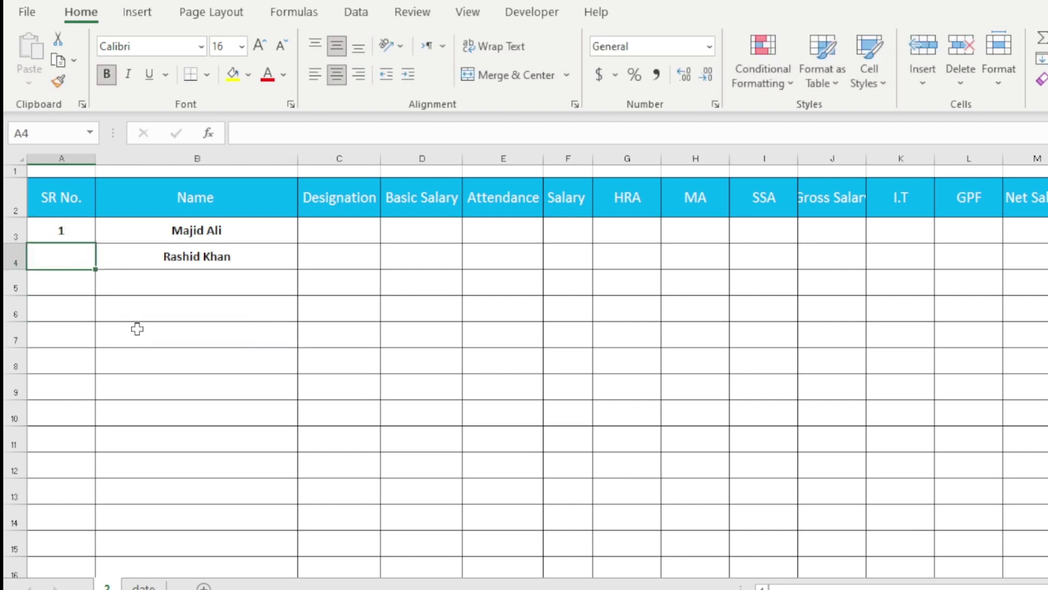
type("2")
left_click(184, 366)
left_click_drag(83, 230, 83, 457)
left_click(214, 423)
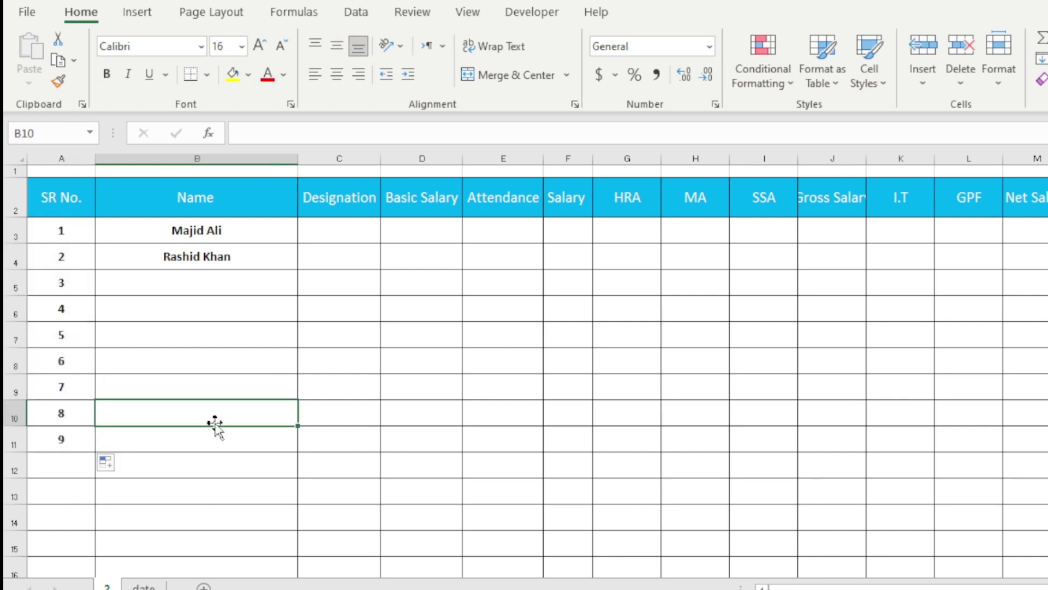
Clear the serial numbers from A3:A11 in the SR No. column
left_click_drag(64, 229, 79, 435)
key("Delete")
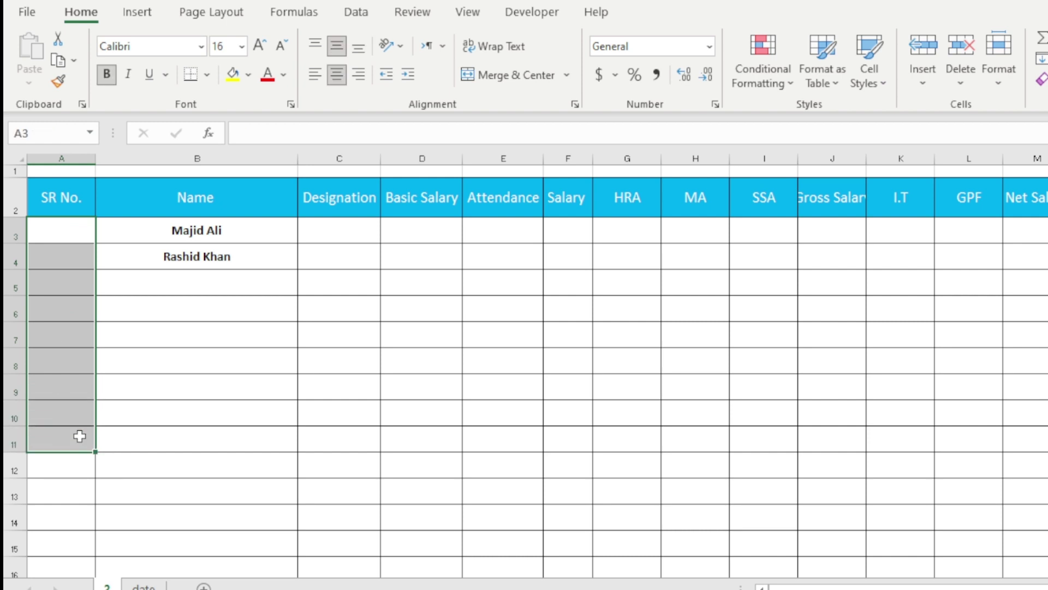
left_click(156, 403)
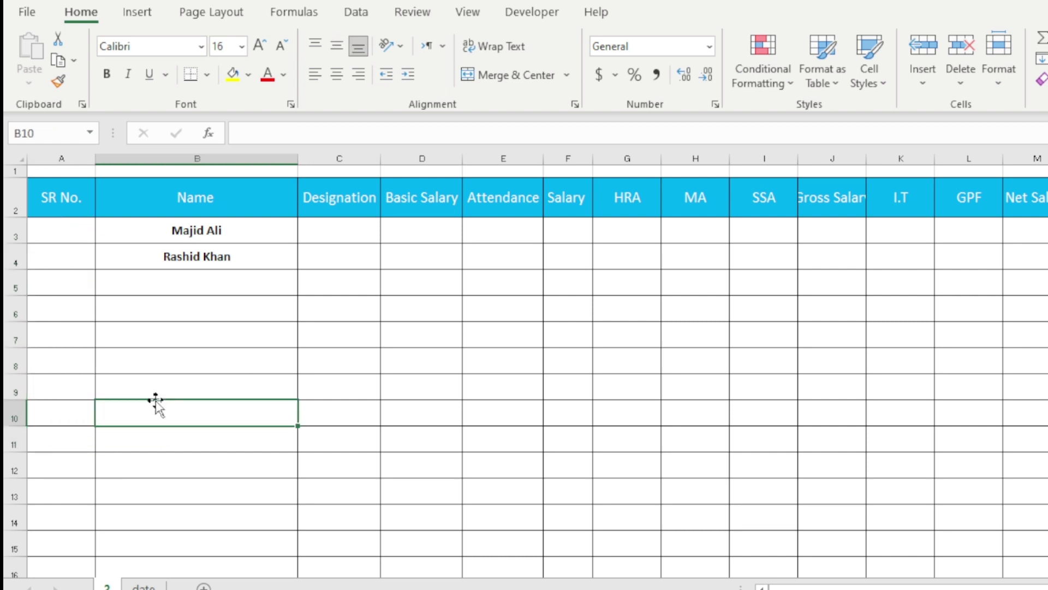
Enter the formula =IF(B3<>"",ROW(A1:A1),"") in A3 of the salary sheet
left_click(57, 230)
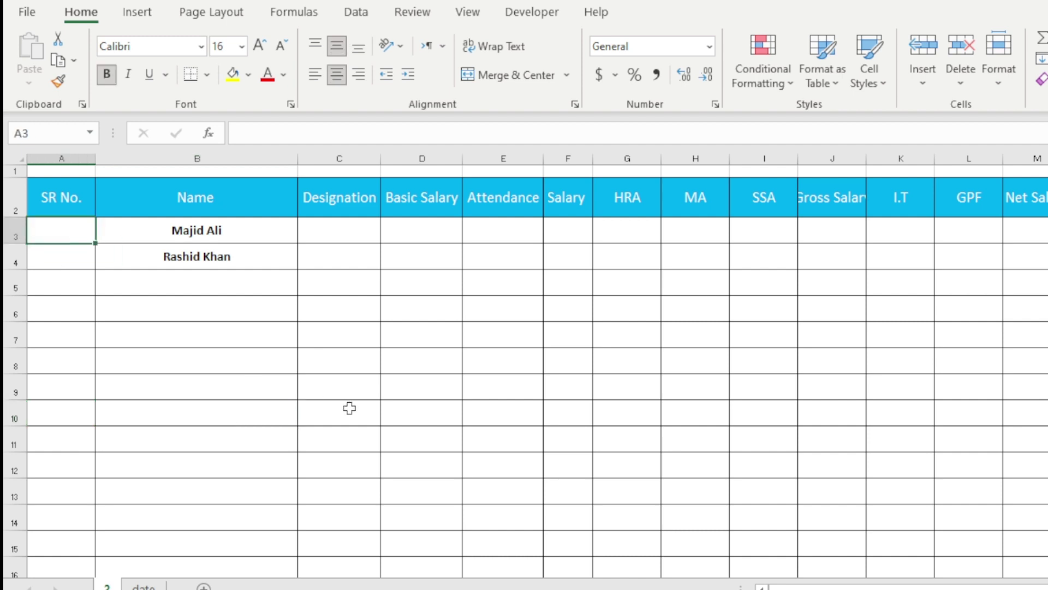
type("=")
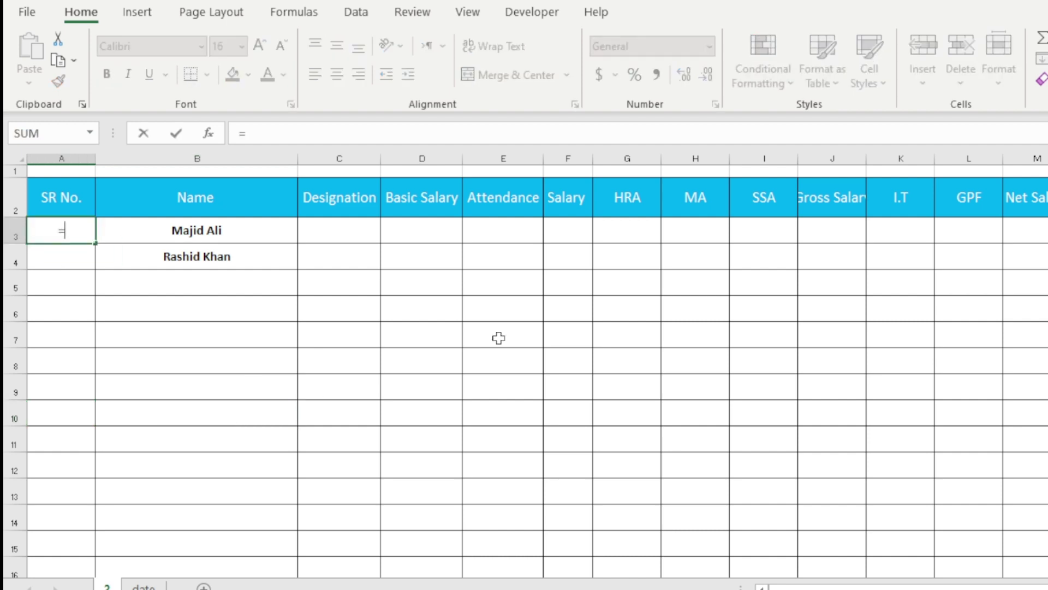
type("if")
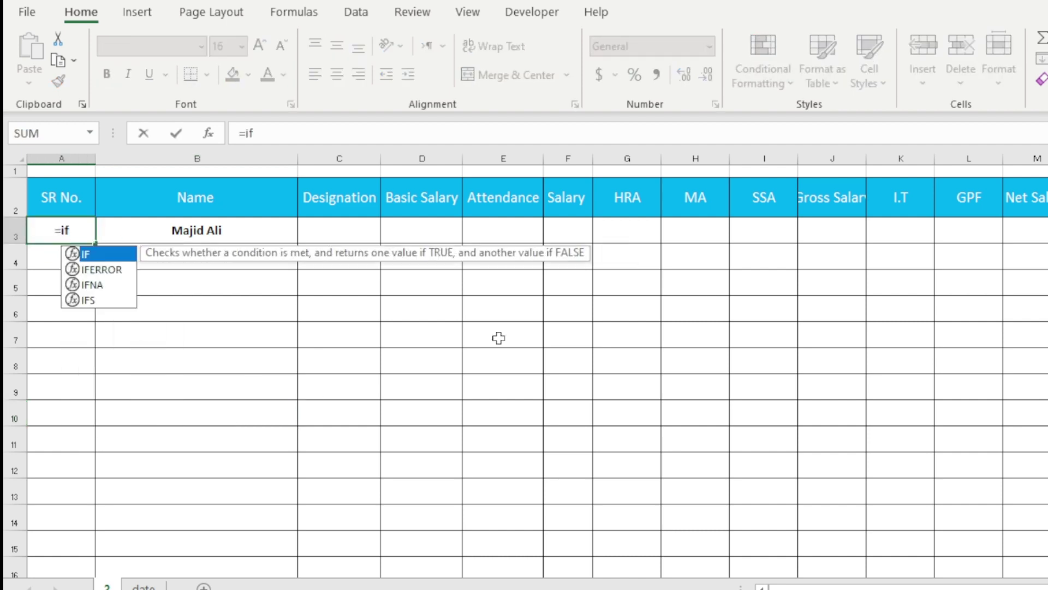
key("Tab")
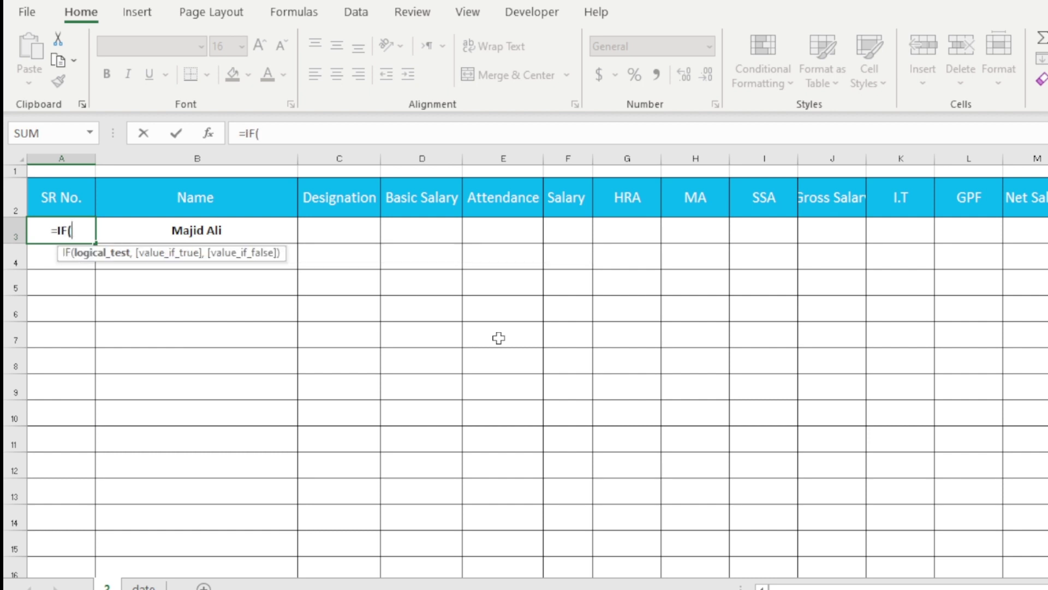
left_click(244, 229)
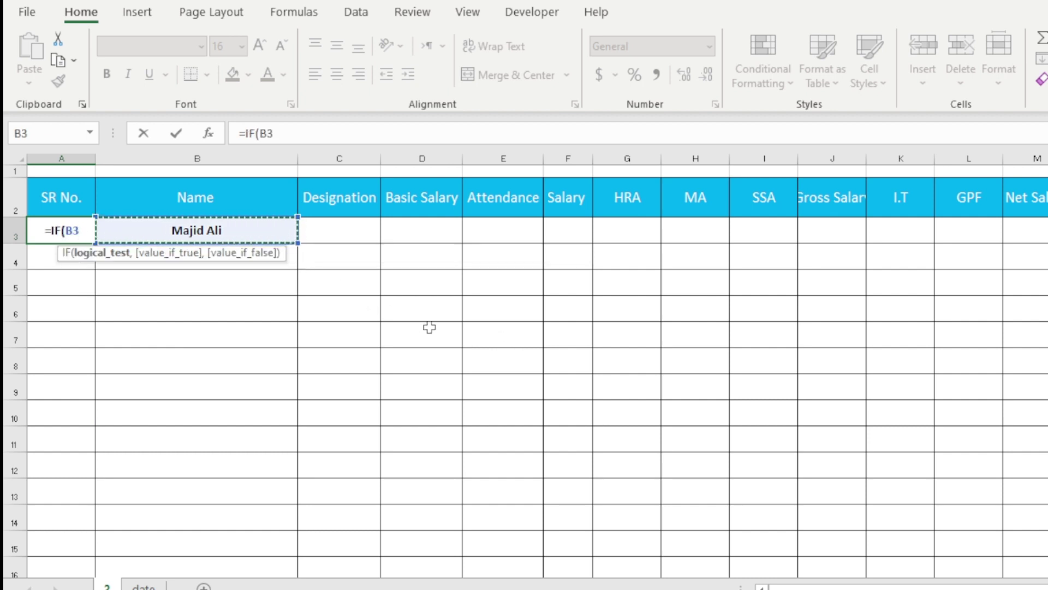
type("<>")
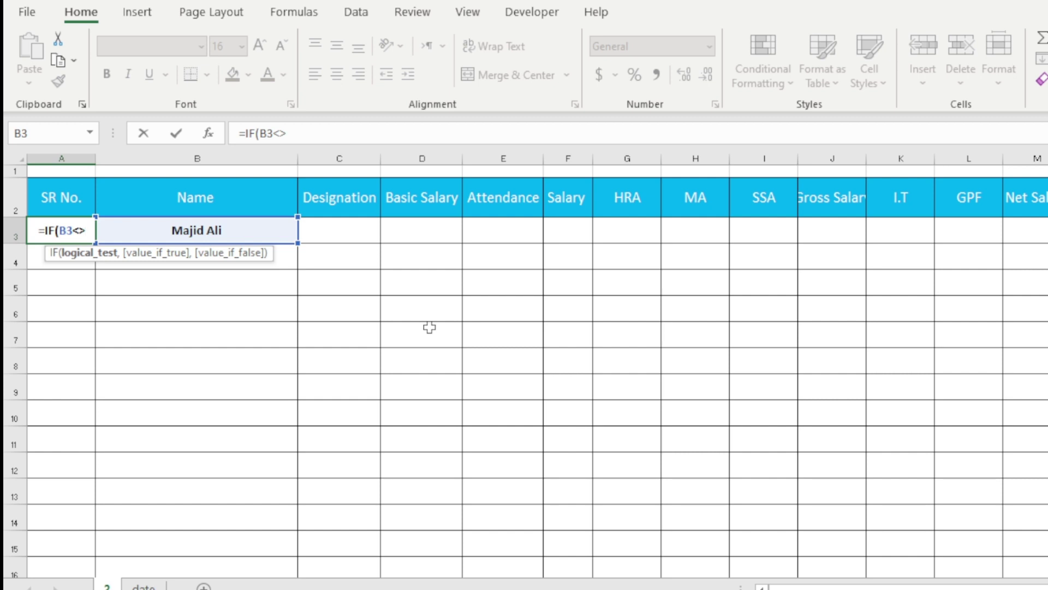
type("\"\"")
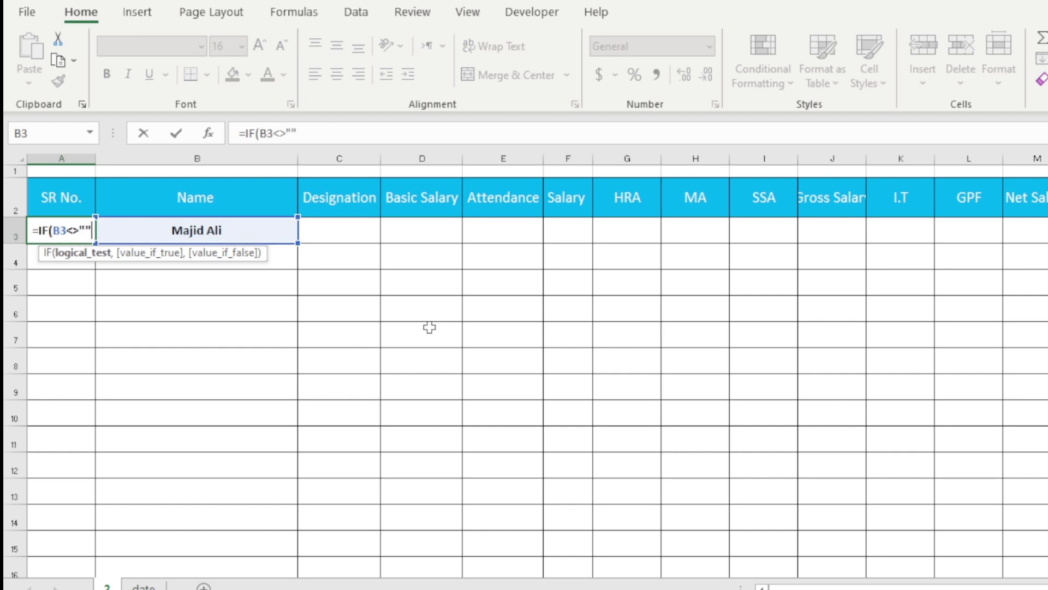
type(",")
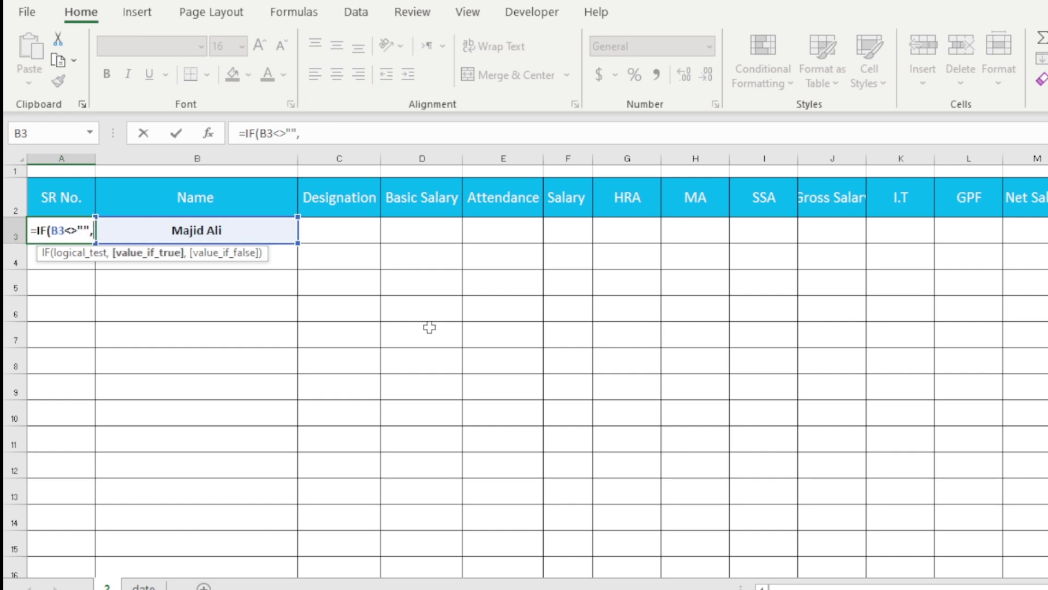
type("row")
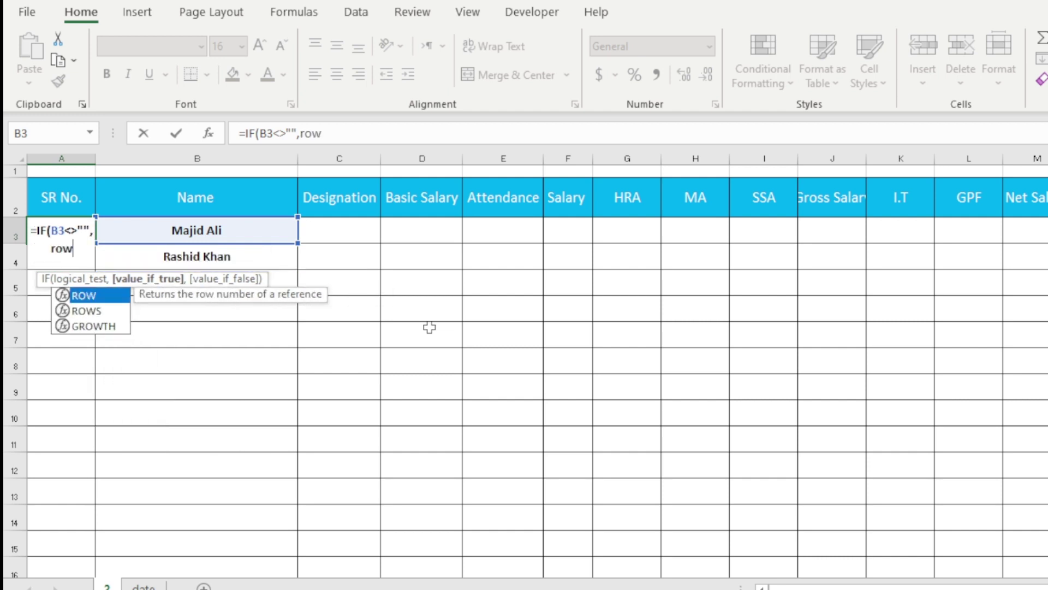
type("(")
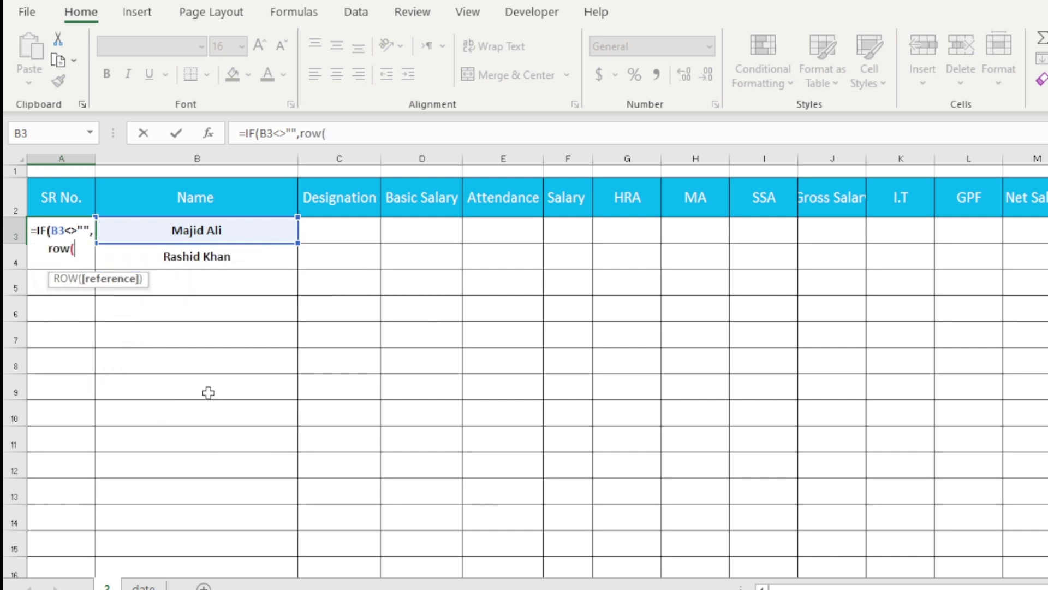
left_click(76, 172)
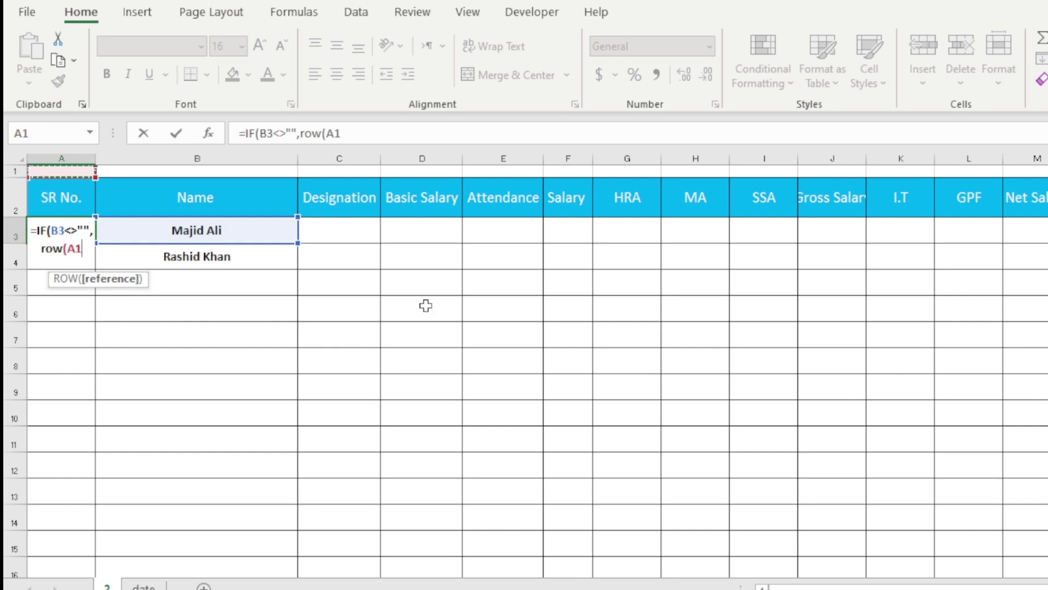
type(":A1")
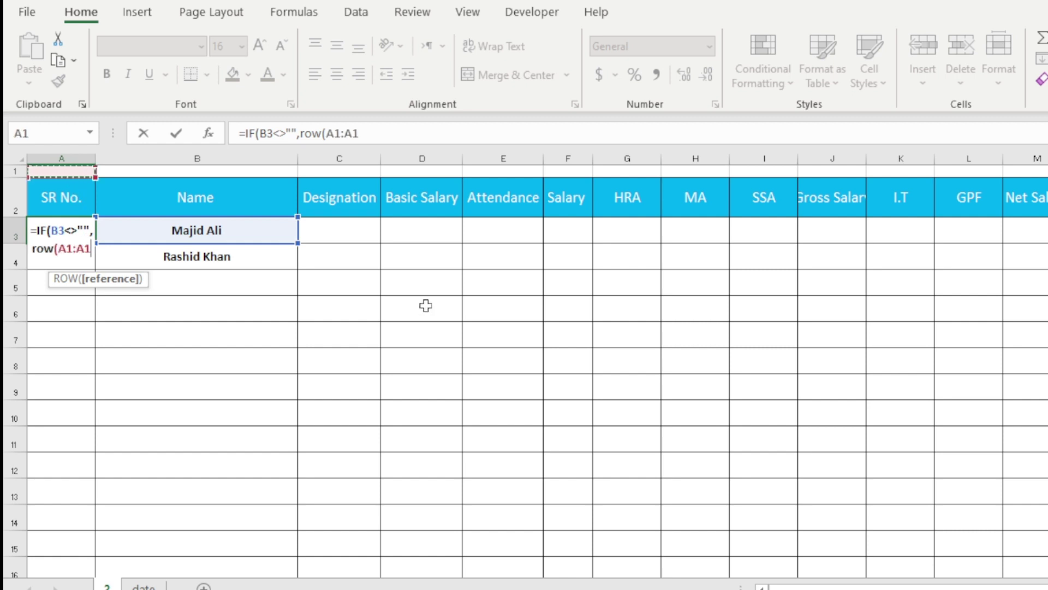
type("),")
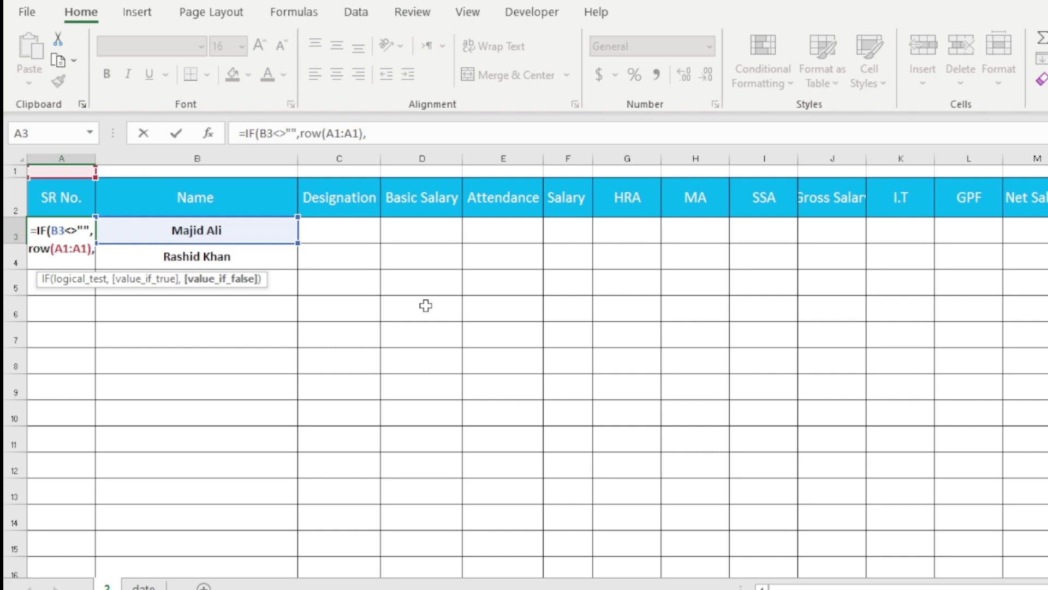
type("\"")
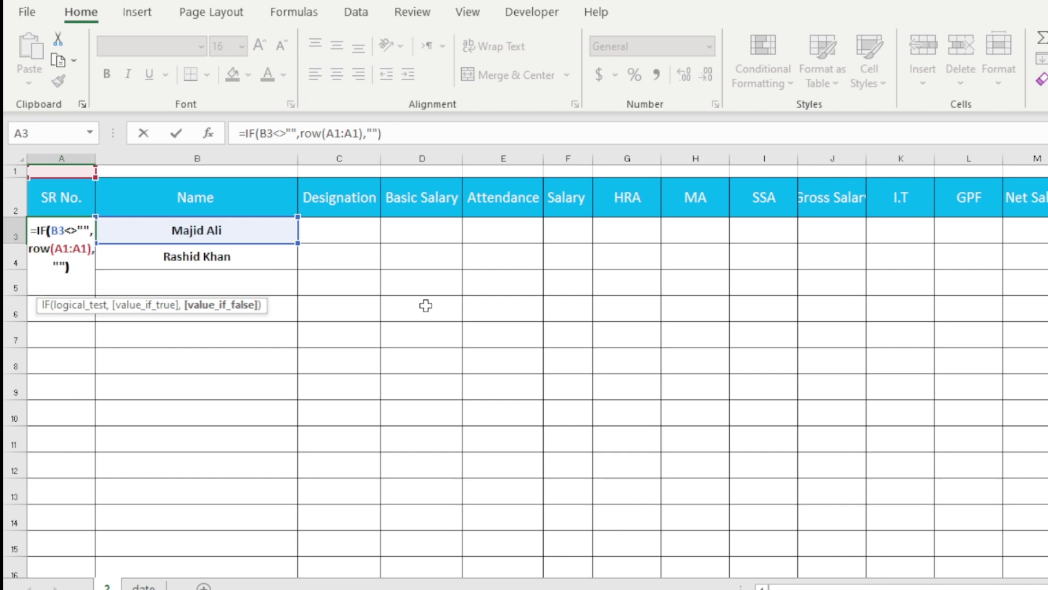
key("Return")
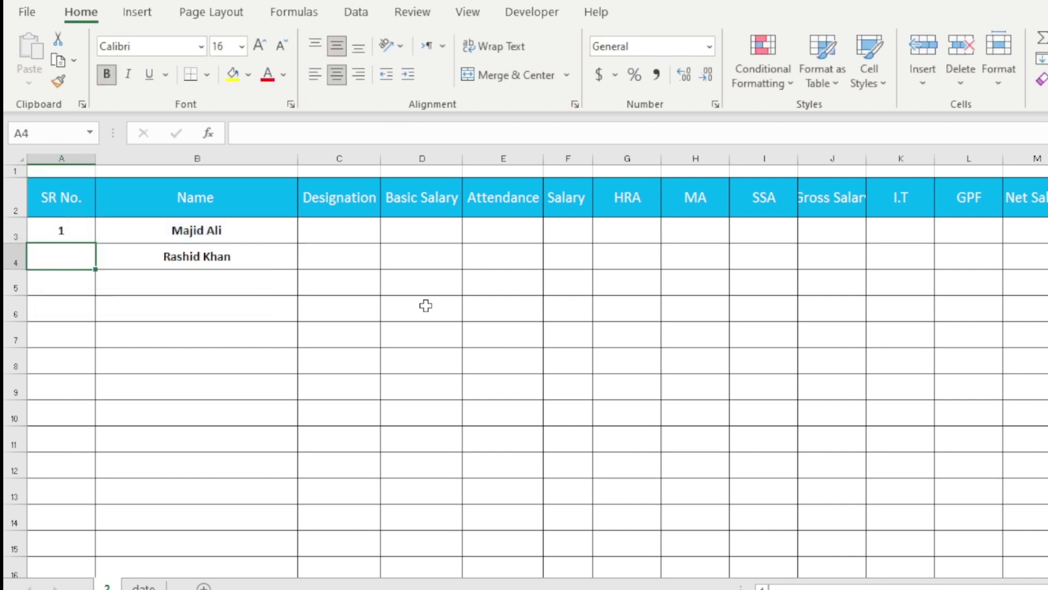
Fill the serial number formula from A3 down to A14
left_click(82, 232)
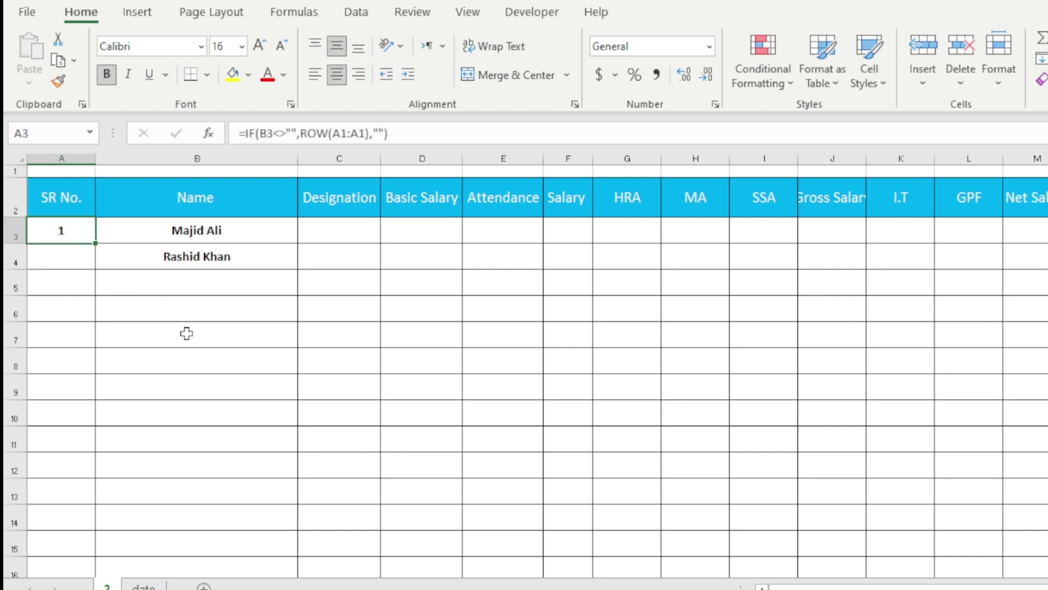
left_click_drag(95, 244, 101, 542)
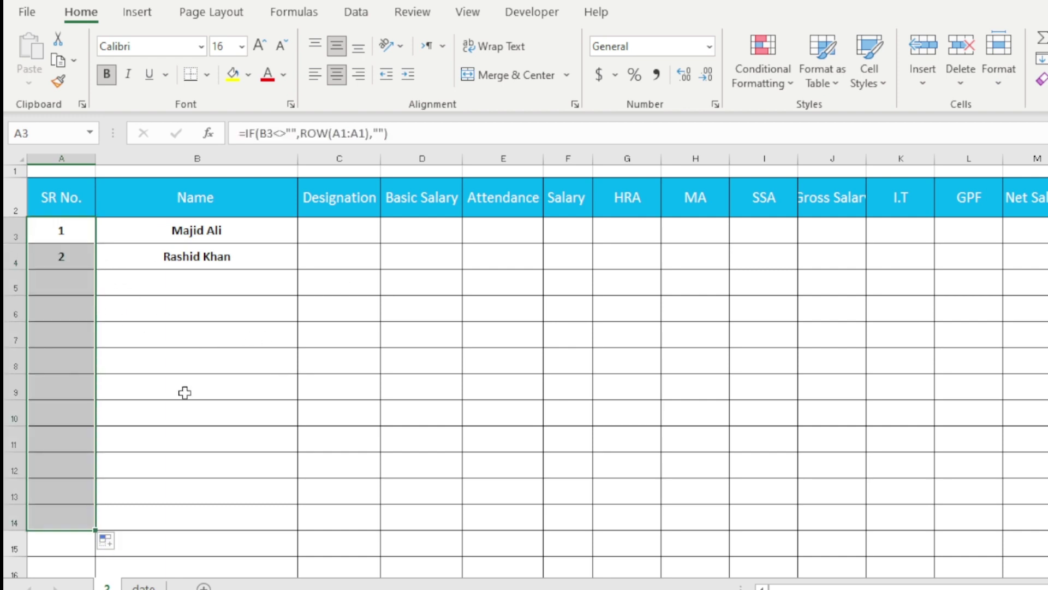
left_click(215, 328)
Enter three more employee names in B5, B6 and B7 of the Name column
left_click(210, 290)
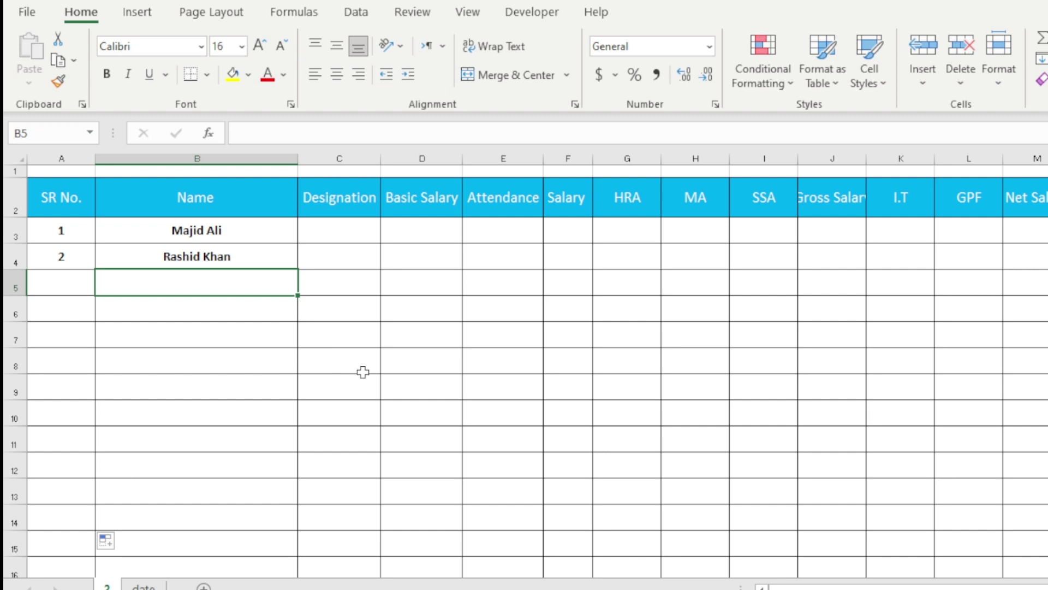
type("Kas")
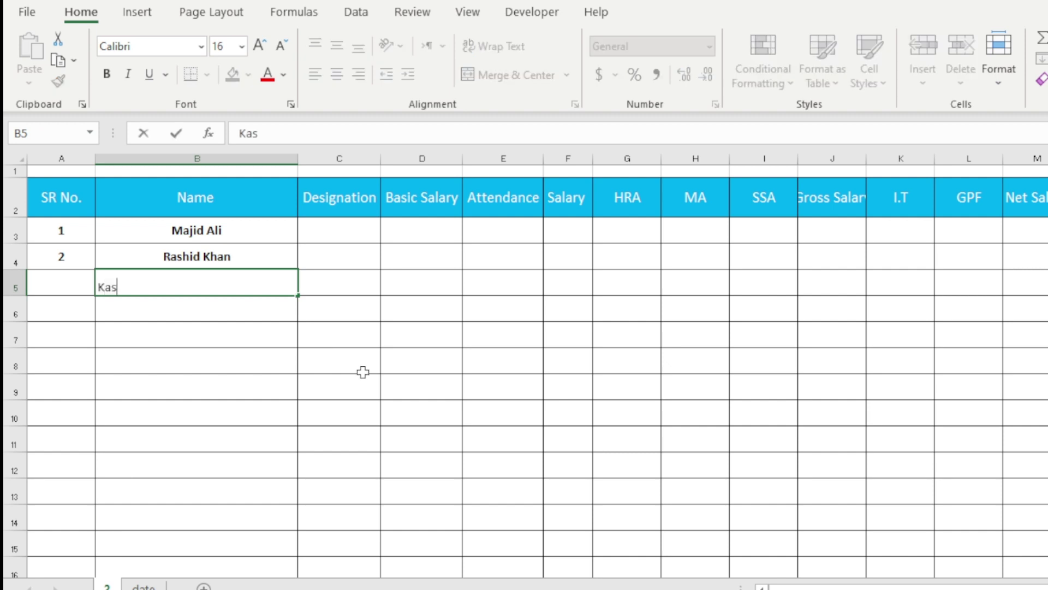
type("hif")
key("Return")
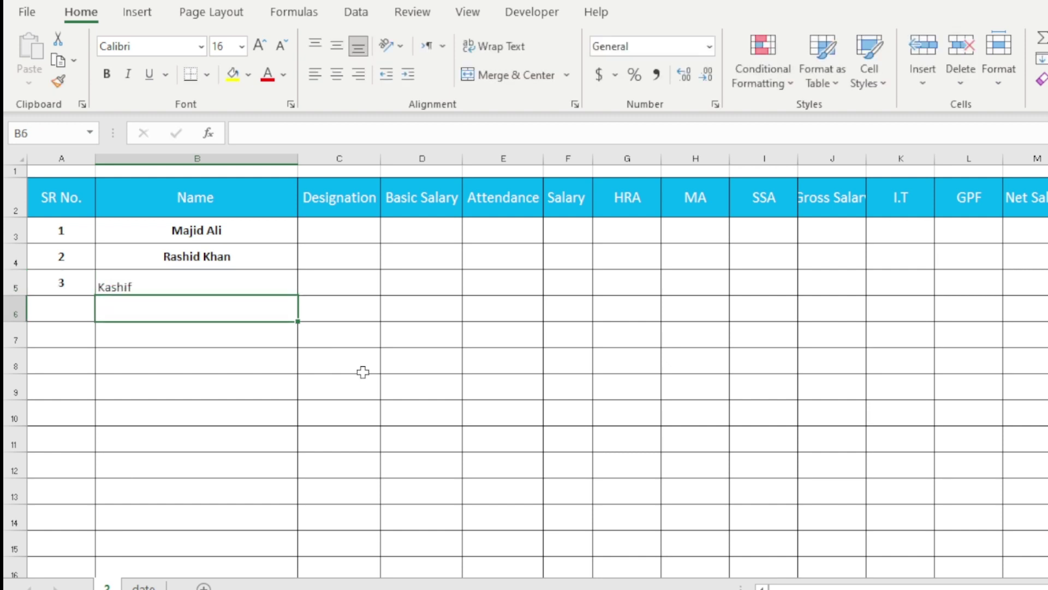
type("Ali")
key("Return")
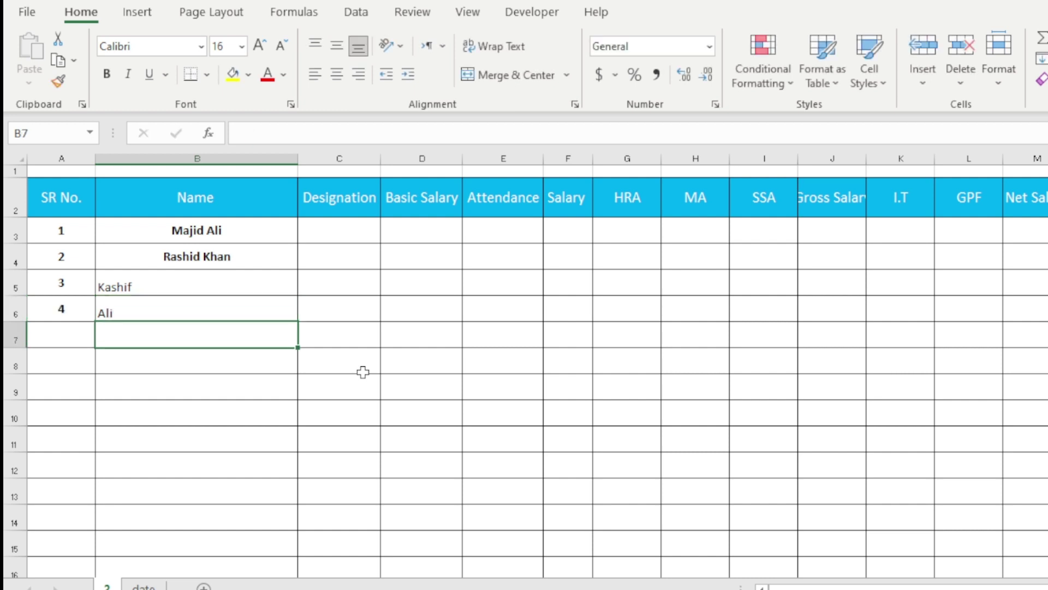
type("Rashid Khan")
key("Return")
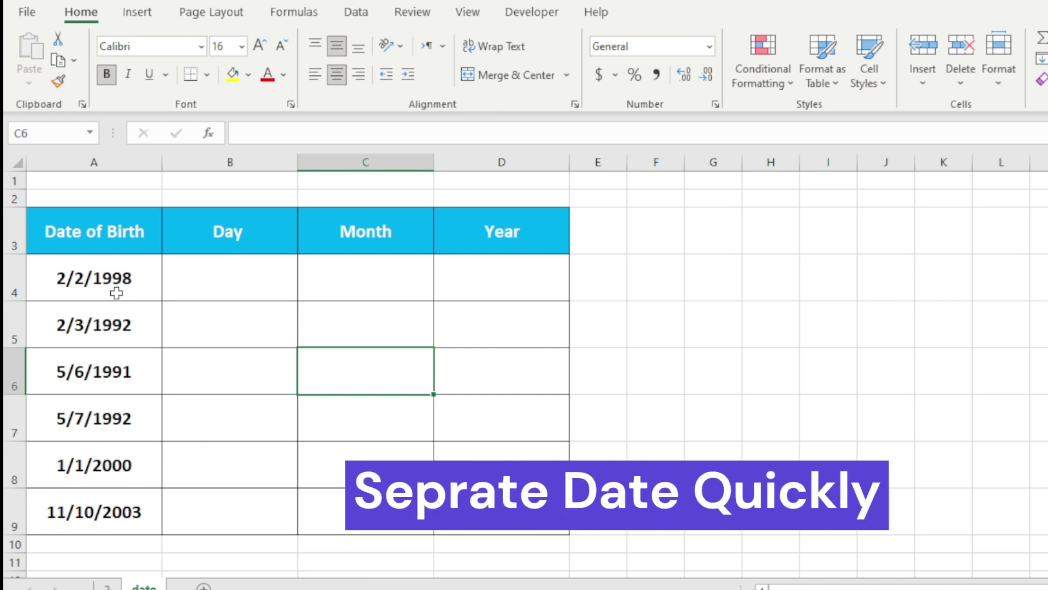
Examine the Date of Birth column and the Day, Month and Year columns on the date worksheet
left_click_drag(109, 241, 477, 524)
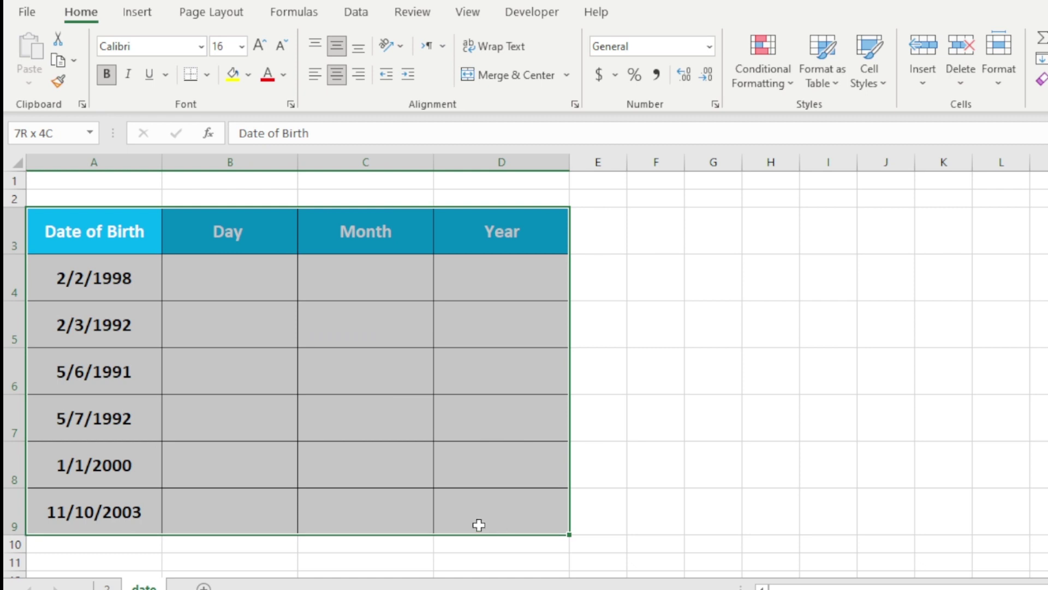
left_click(210, 404)
left_click(242, 236)
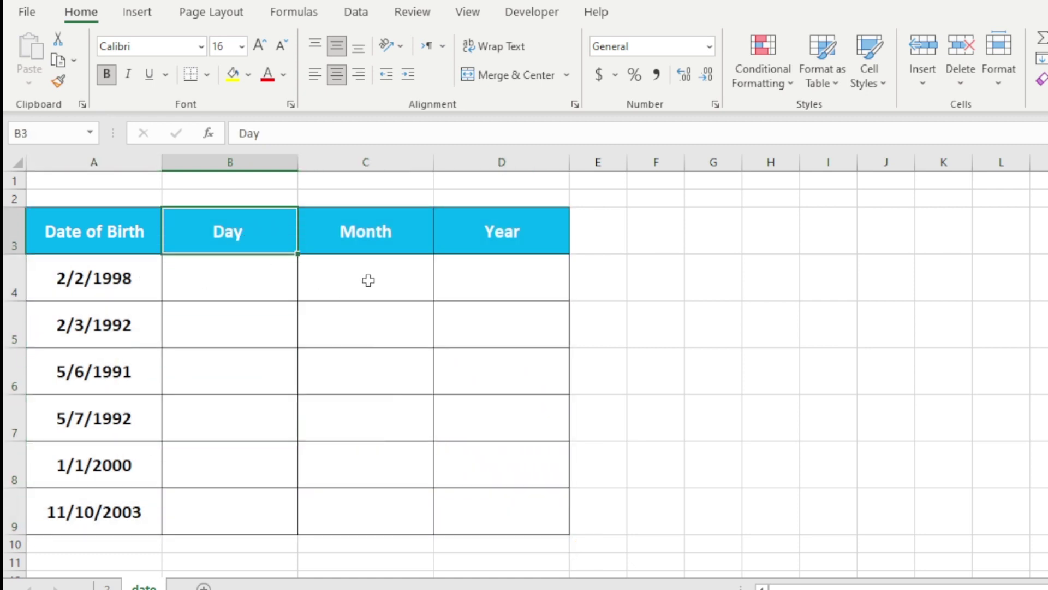
left_click(393, 237)
left_click(496, 241)
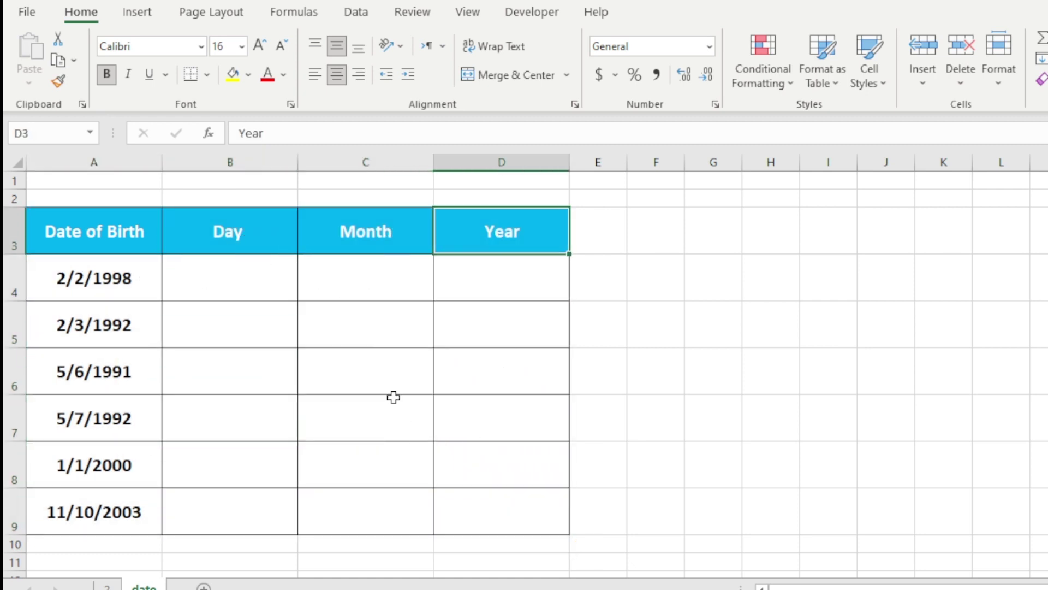
left_click_drag(117, 290, 141, 518)
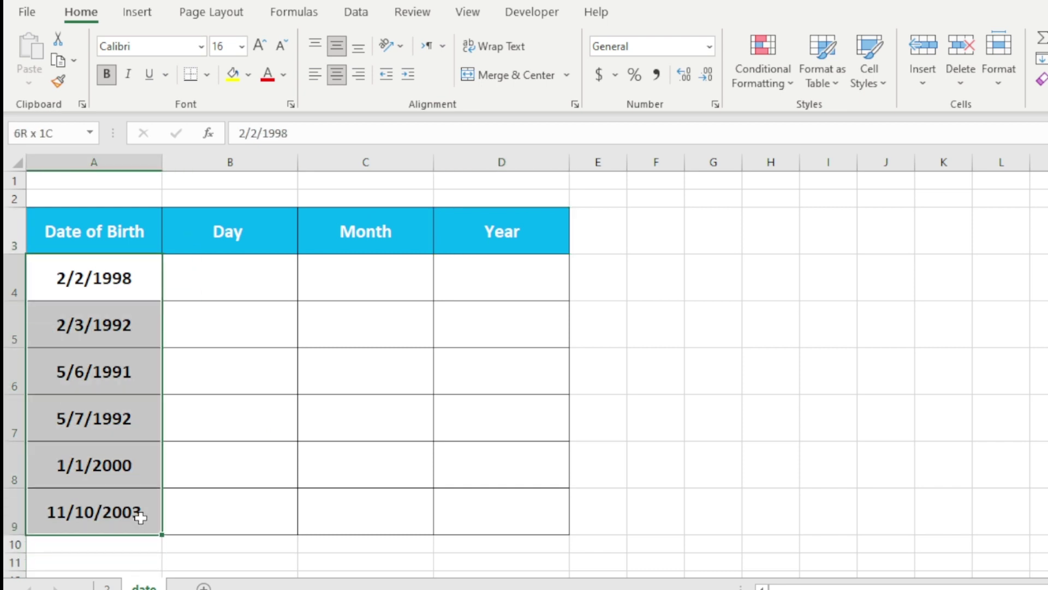
left_click(266, 409)
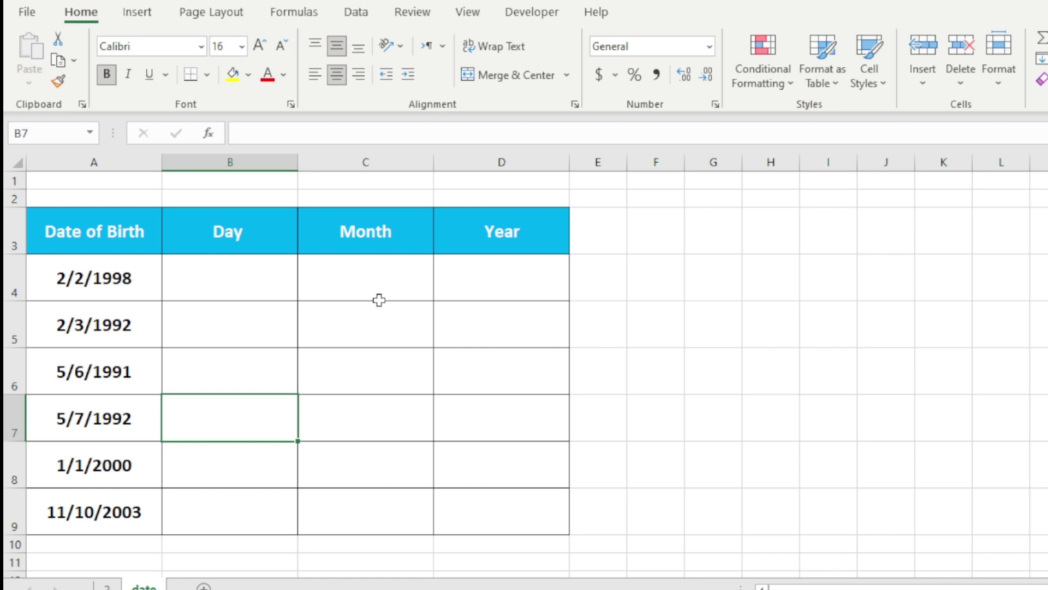
Copy the dates of birth in A4:A9 into the Day, Month and Year columns, B4:D9
left_click_drag(113, 279, 142, 506)
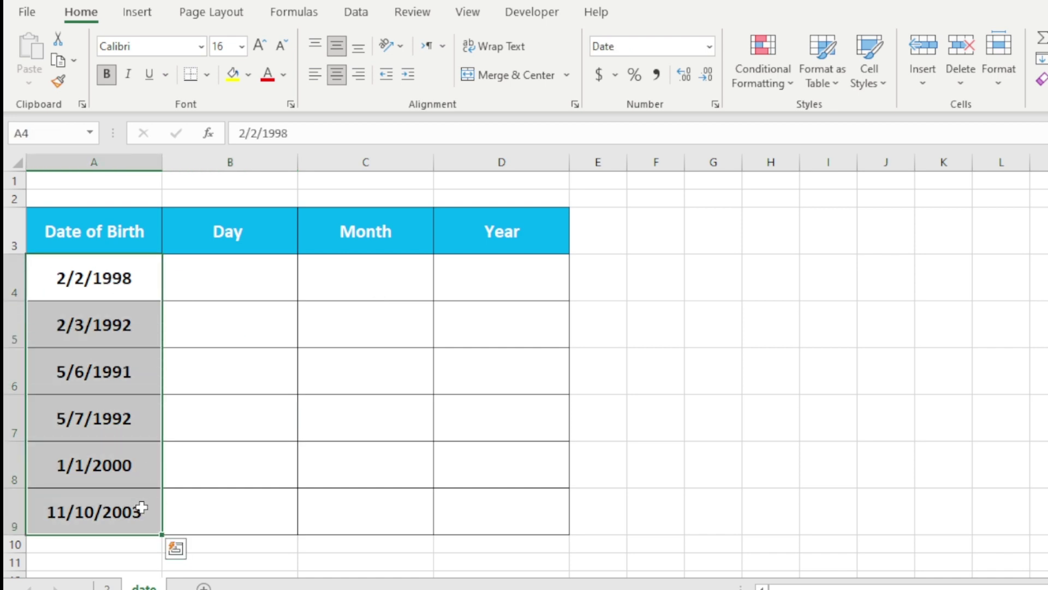
key("ctrl+c")
left_click_drag(208, 293, 485, 517)
key("ctrl+v")
left_click(723, 396)
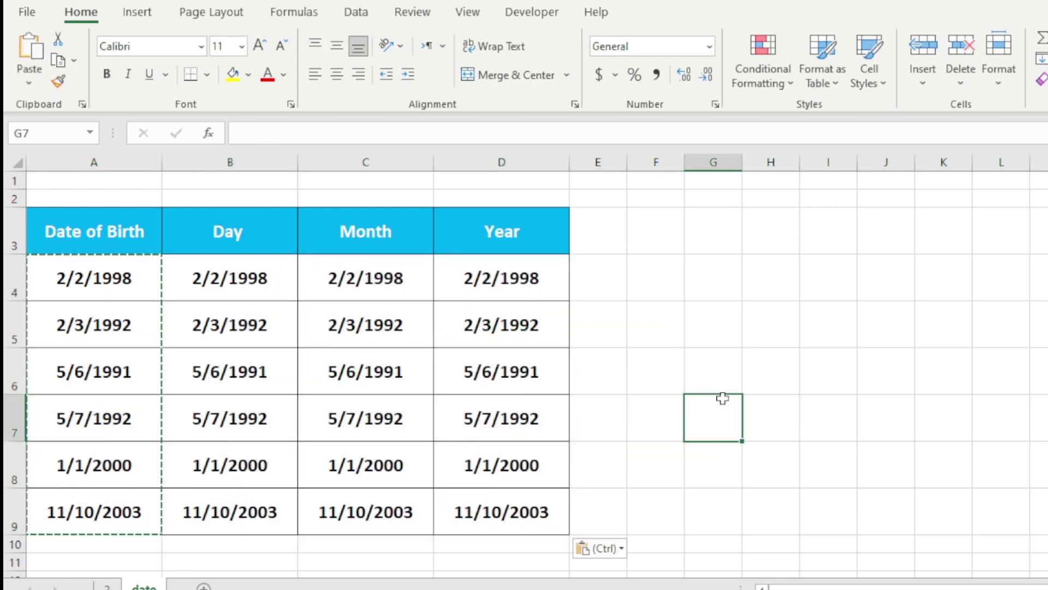
key("Escape")
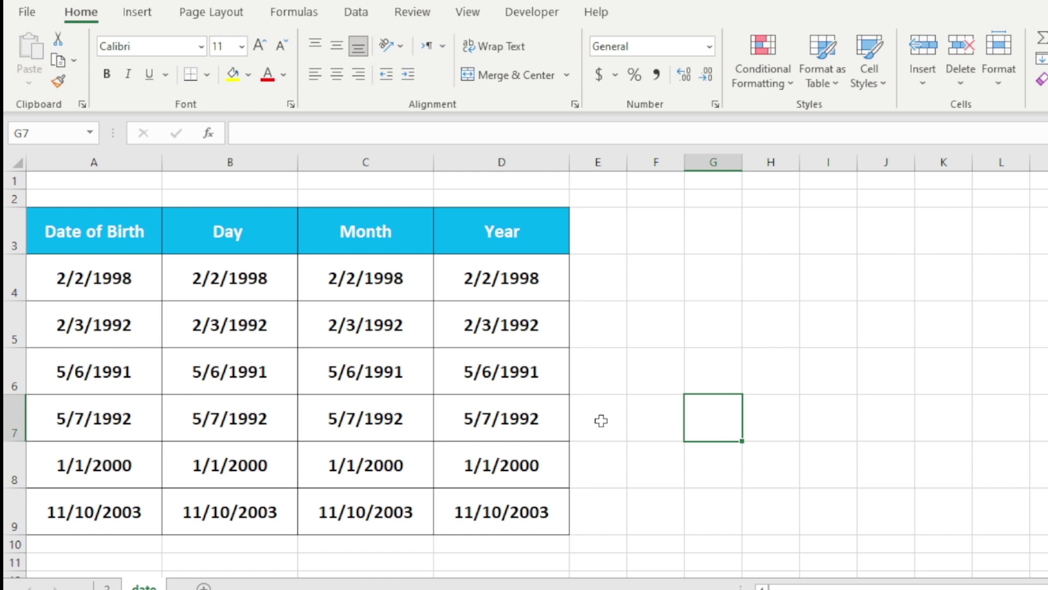
Format the dates in the Day column, B4:B9, with the custom number format dddd
left_click_drag(264, 276, 284, 512)
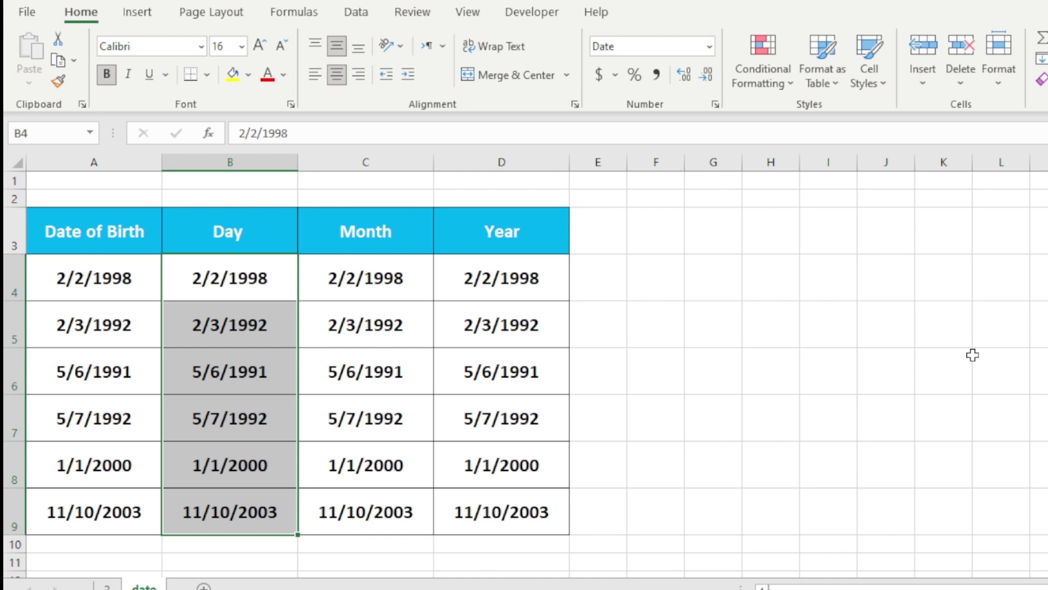
key("ctrl+1")
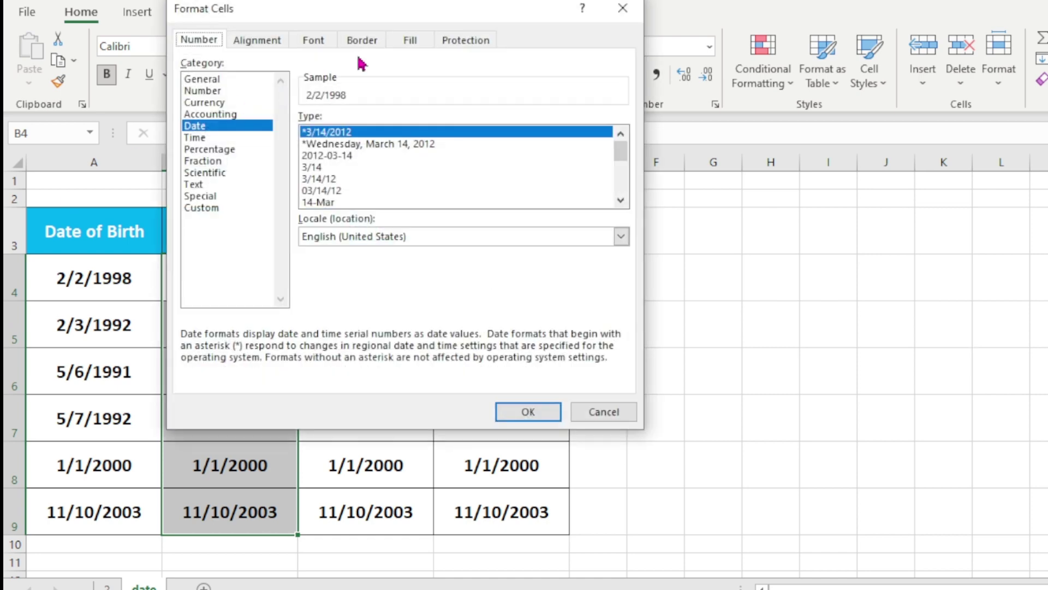
left_click_drag(381, 19, 296, 98)
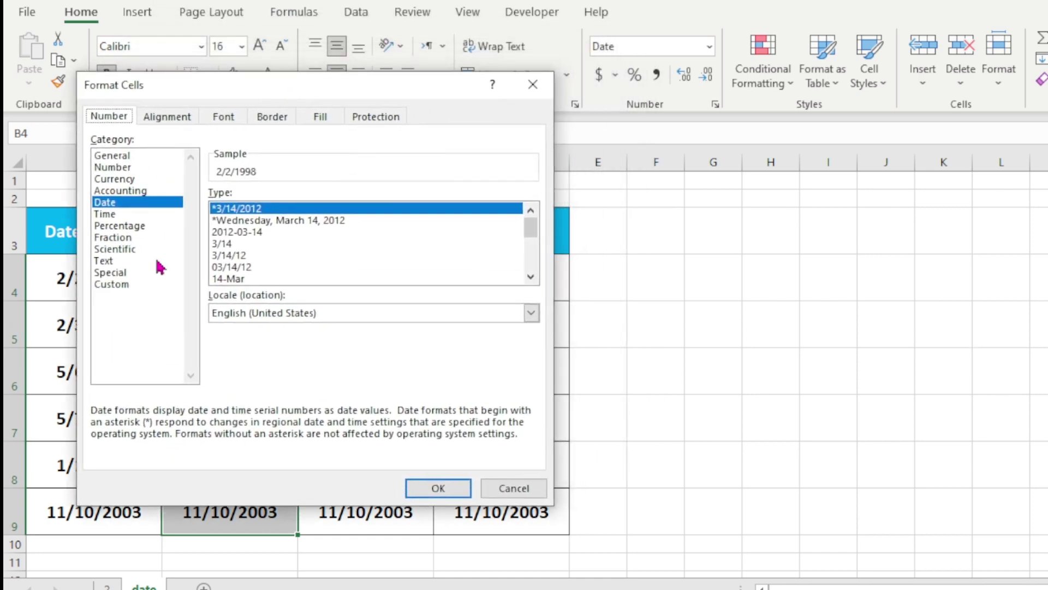
left_click(117, 284)
left_click(273, 208)
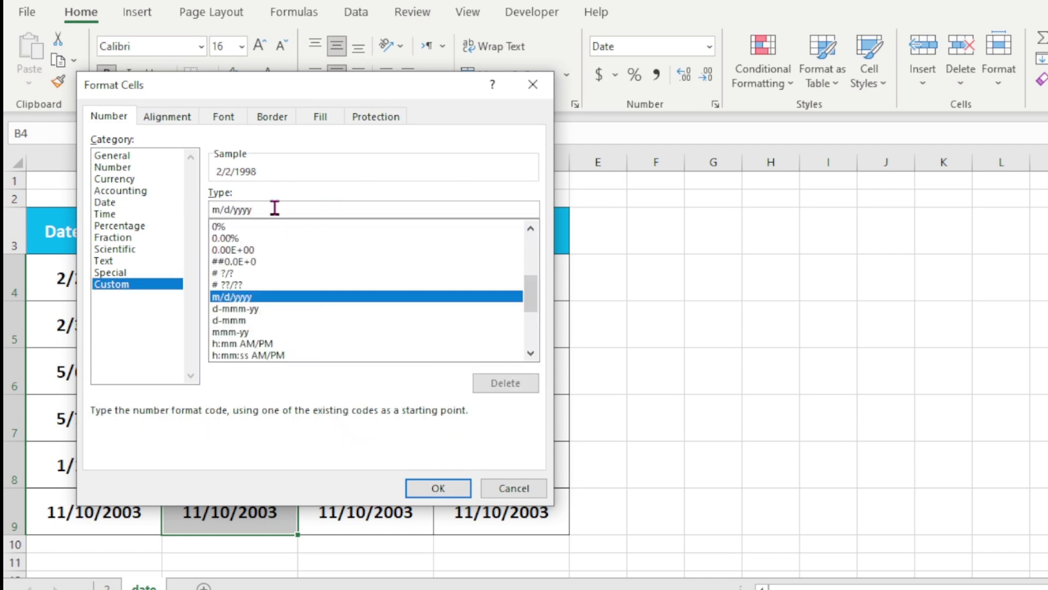
key("BackSpace")
key("BackSpace")
key("BackSpace")
key("BackSpace")
key("BackSpace")
key("BackSpace")
key("BackSpace")
key("BackSpace")
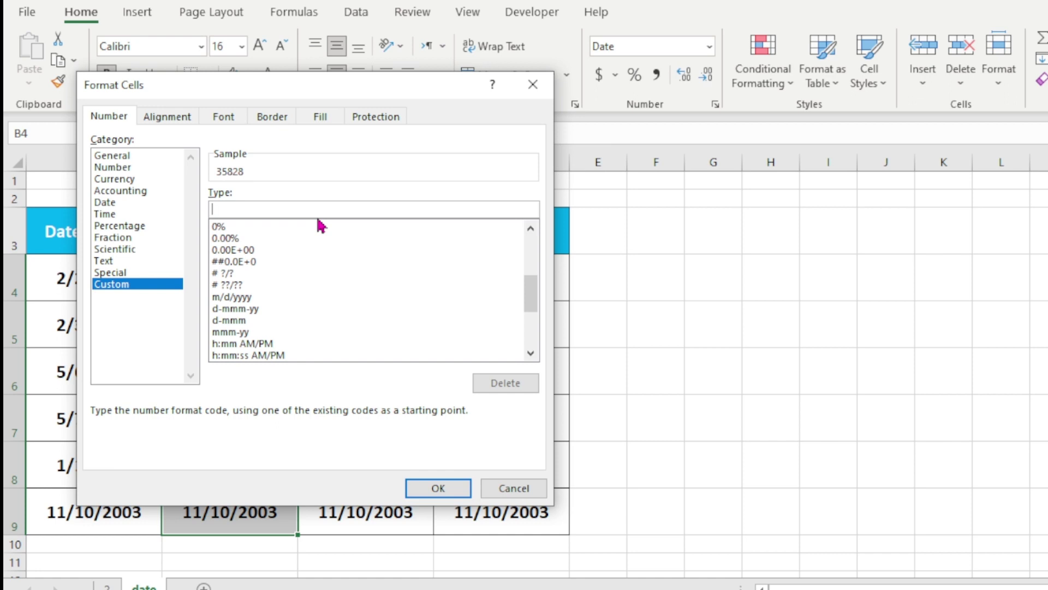
type("dd")
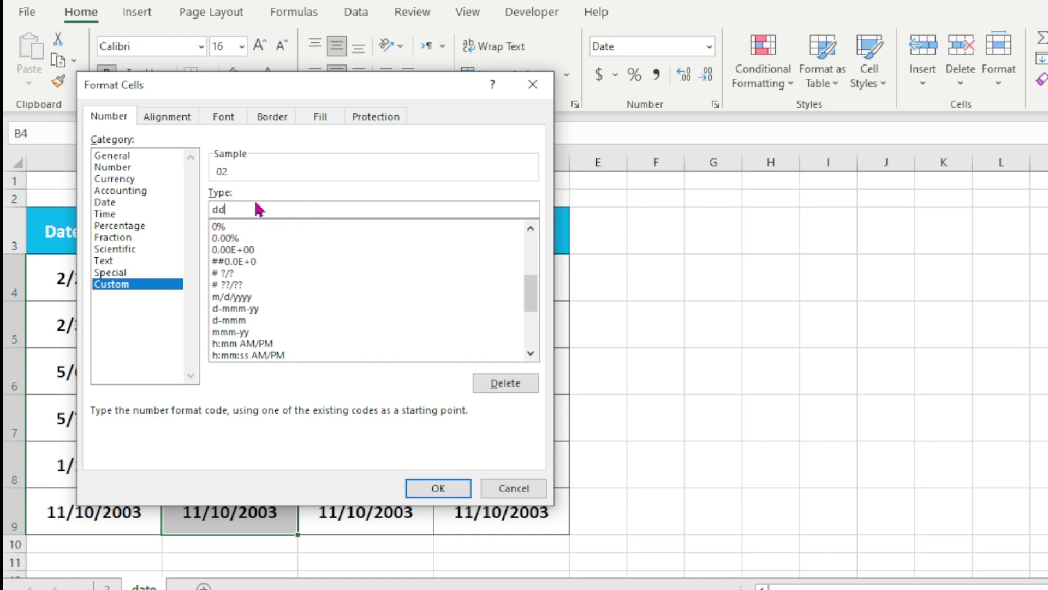
type("dd")
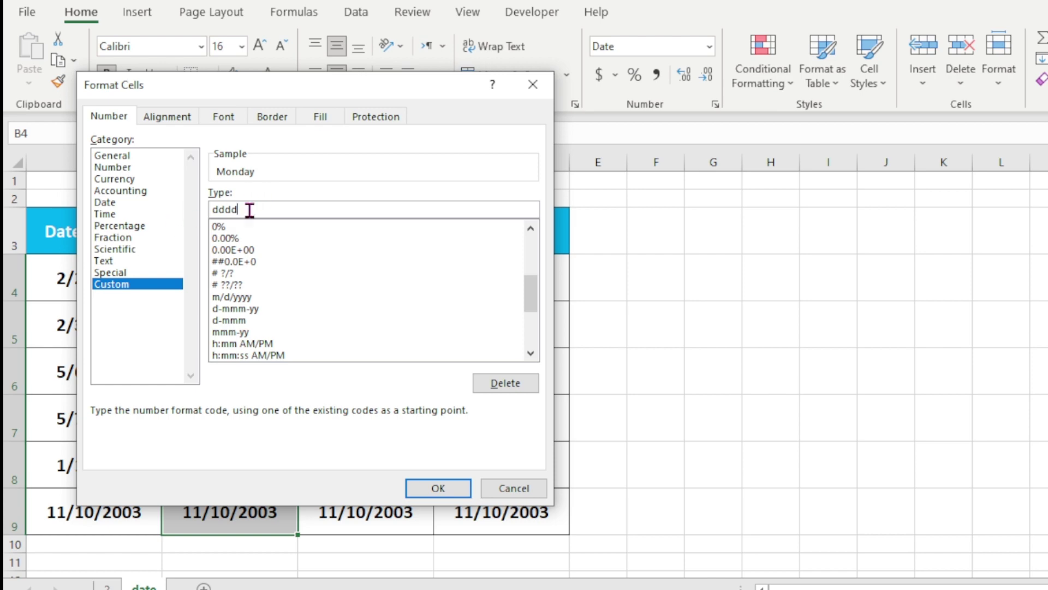
left_click(447, 486)
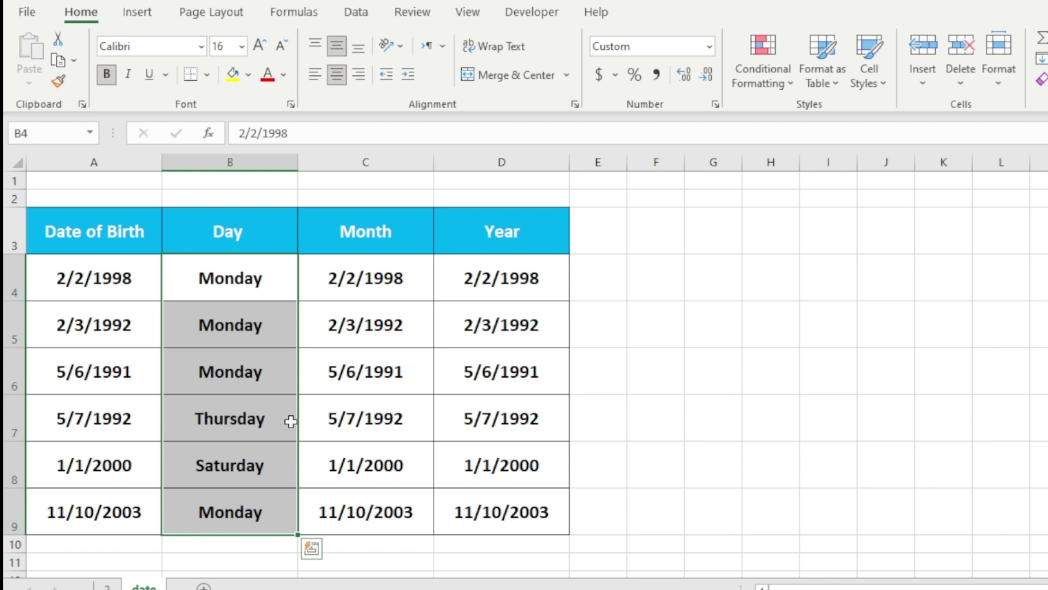
Change the custom number format of the Day column cells B4:B9 to dd
key("ctrl+1")
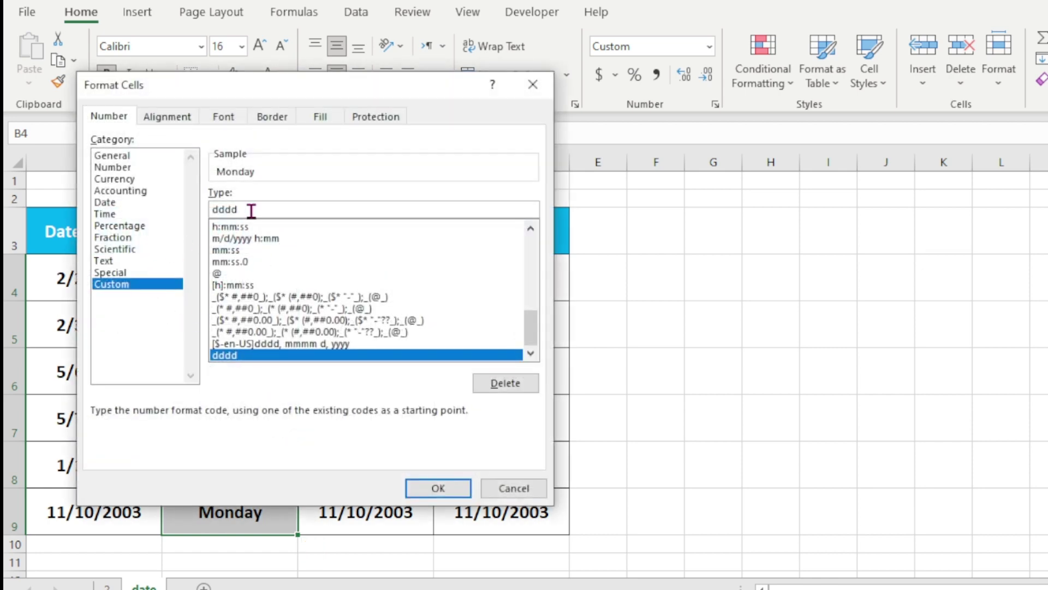
key("BackSpace")
key("BackSpace")
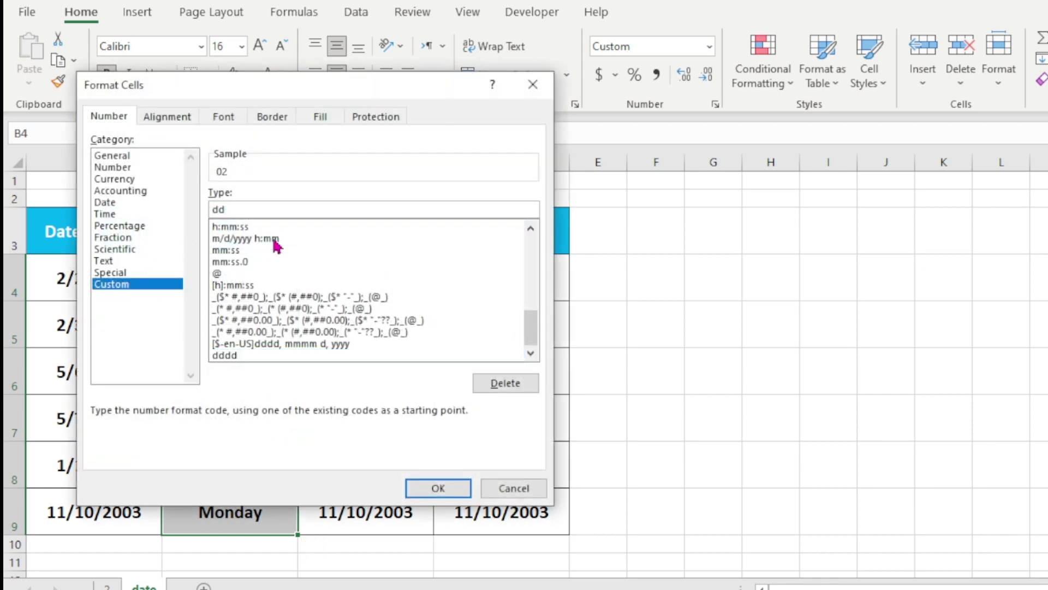
key("Return")
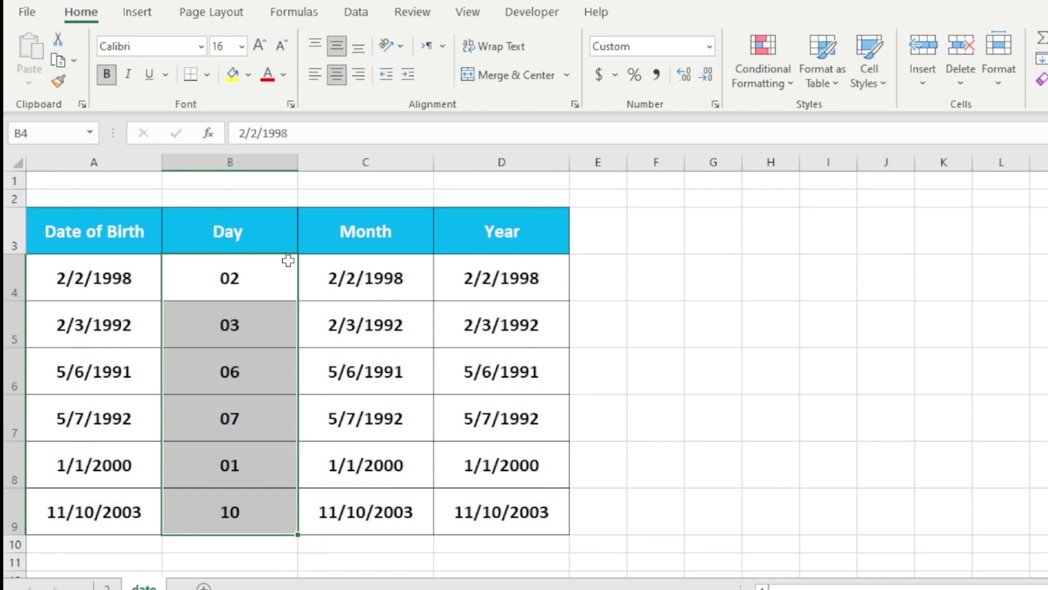
Format the dates in the Month column, C4:C9, with the custom number format mm
left_click_drag(398, 274, 397, 510)
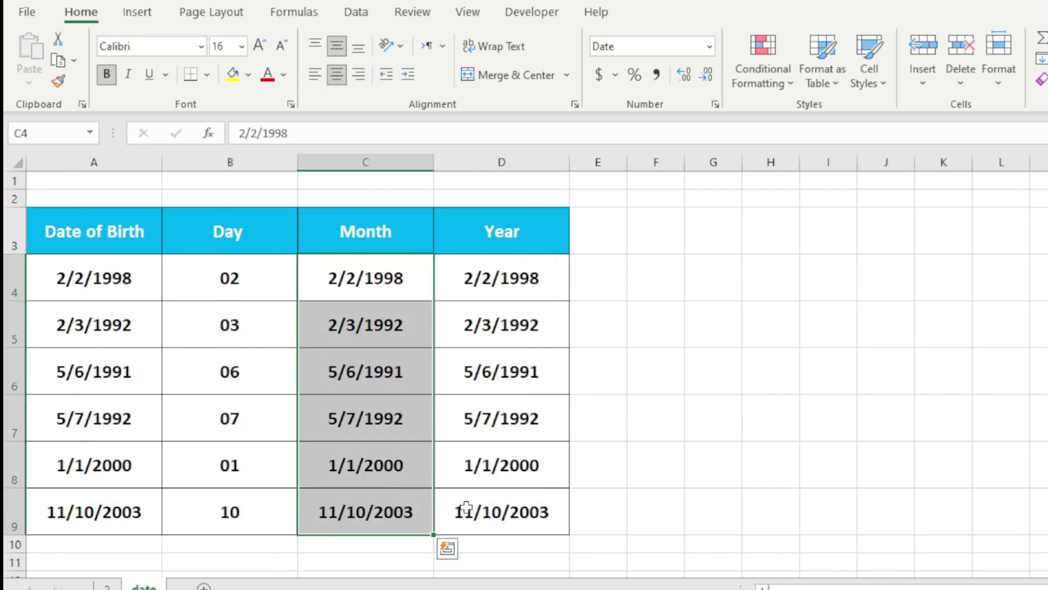
key("ctrl+1")
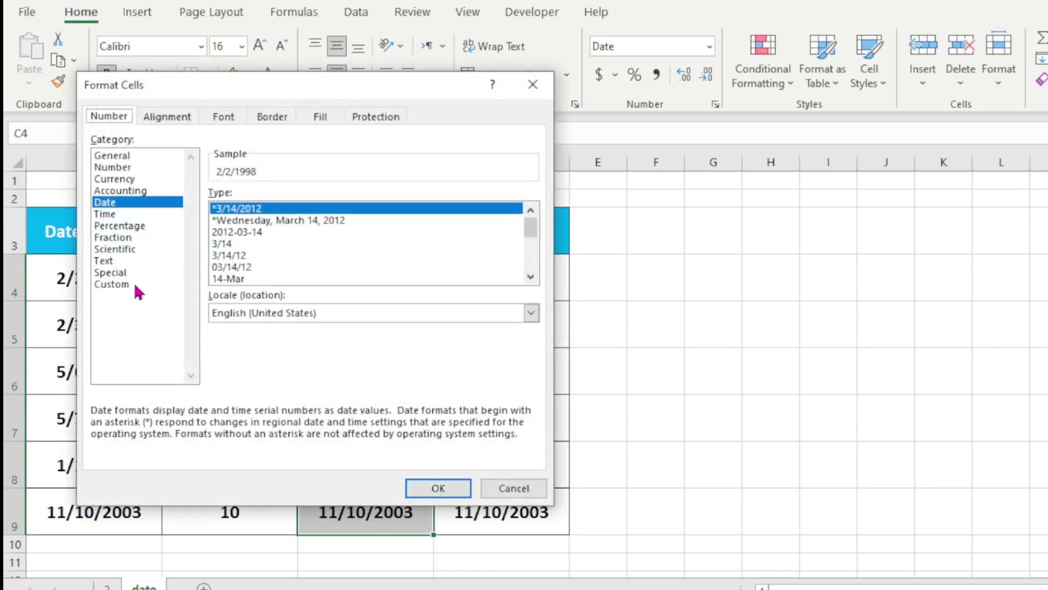
left_click(136, 284)
left_click_drag(278, 209, 192, 211)
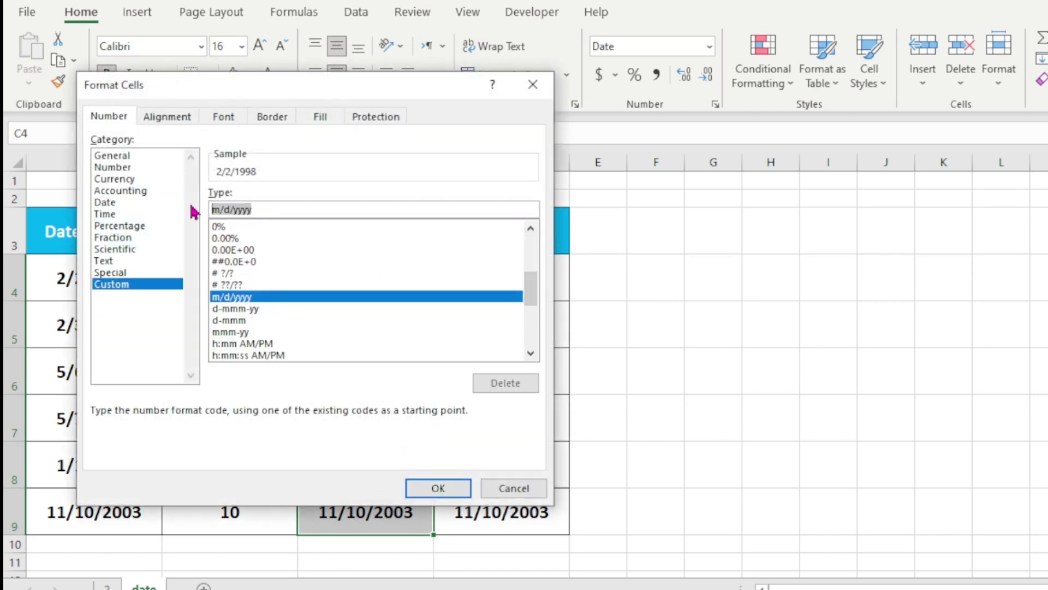
key("BackSpace")
type("mm")
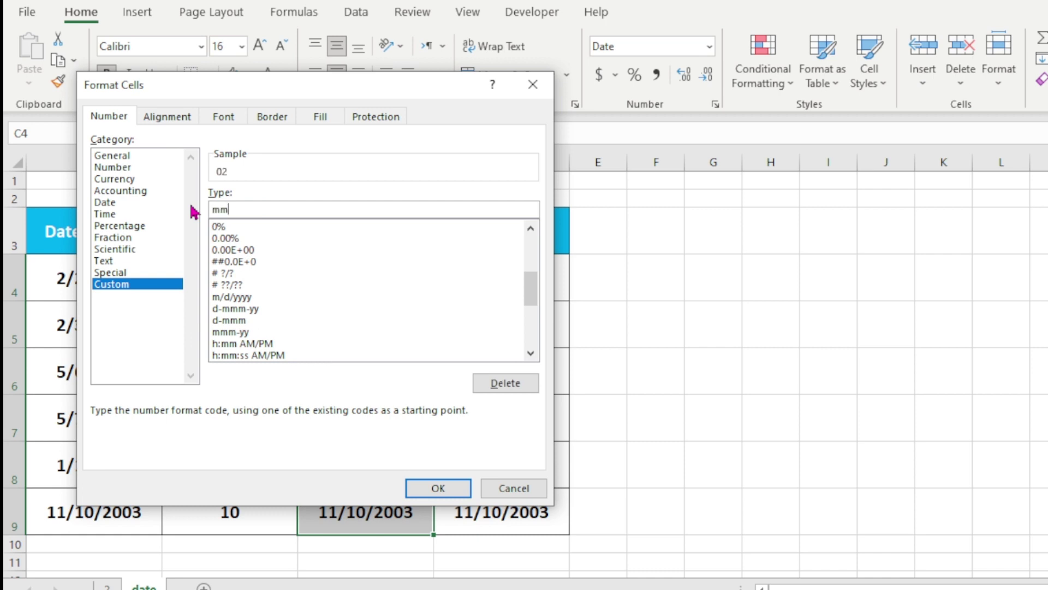
key("Return")
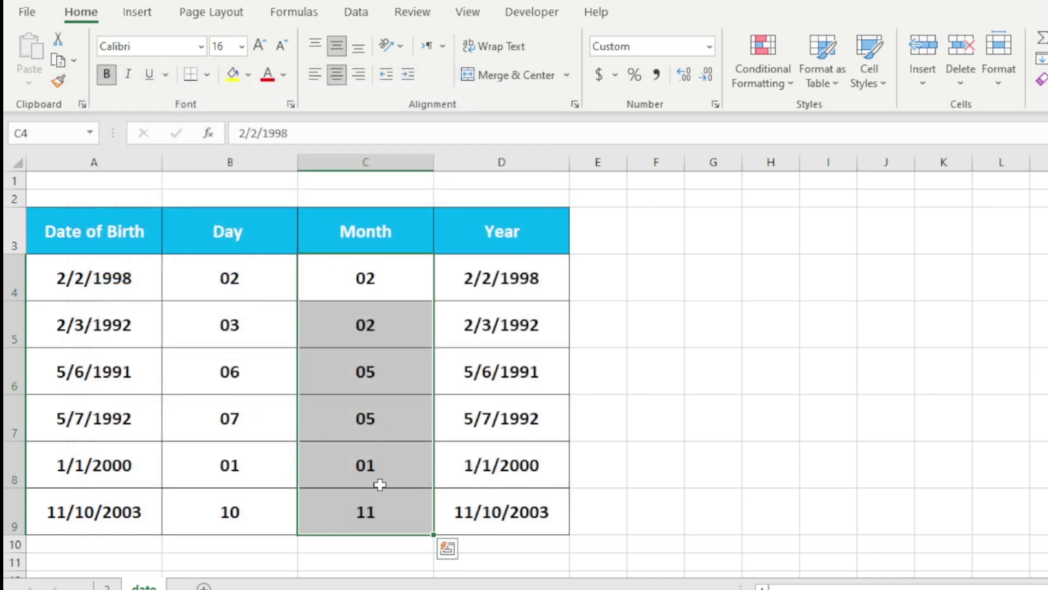
Format the dates in the Year column, D4:D9, with the custom number format yy
left_click_drag(490, 273, 513, 516)
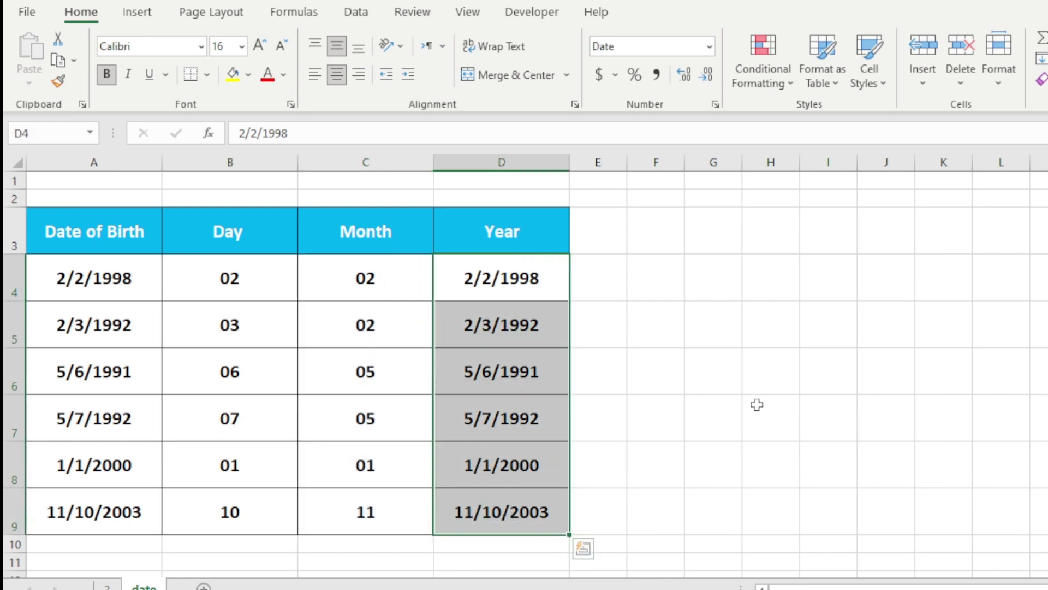
key("ctrl+1")
left_click(140, 285)
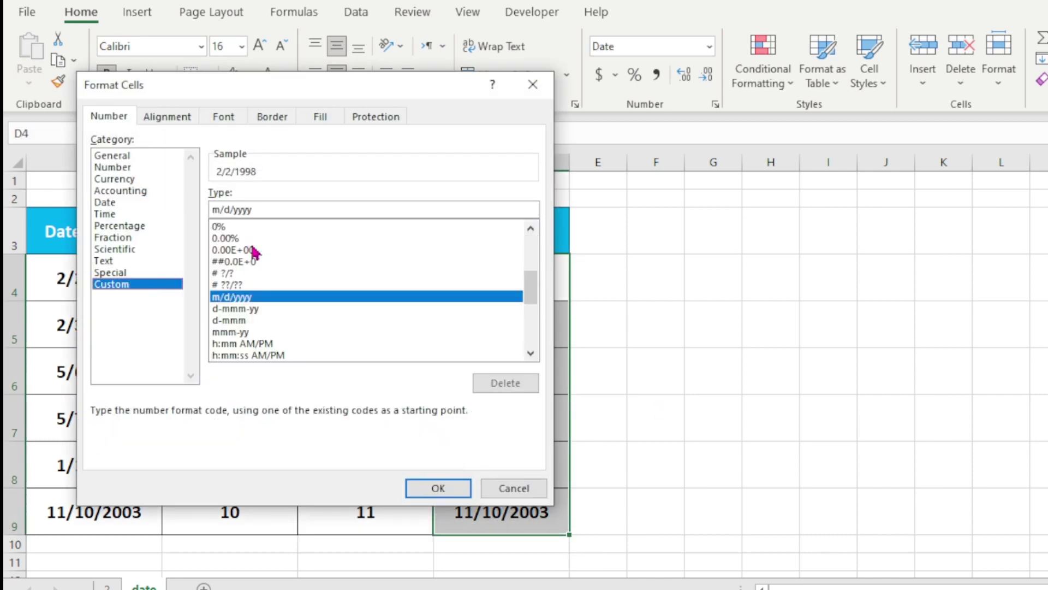
double_click(278, 208)
key("BackSpace")
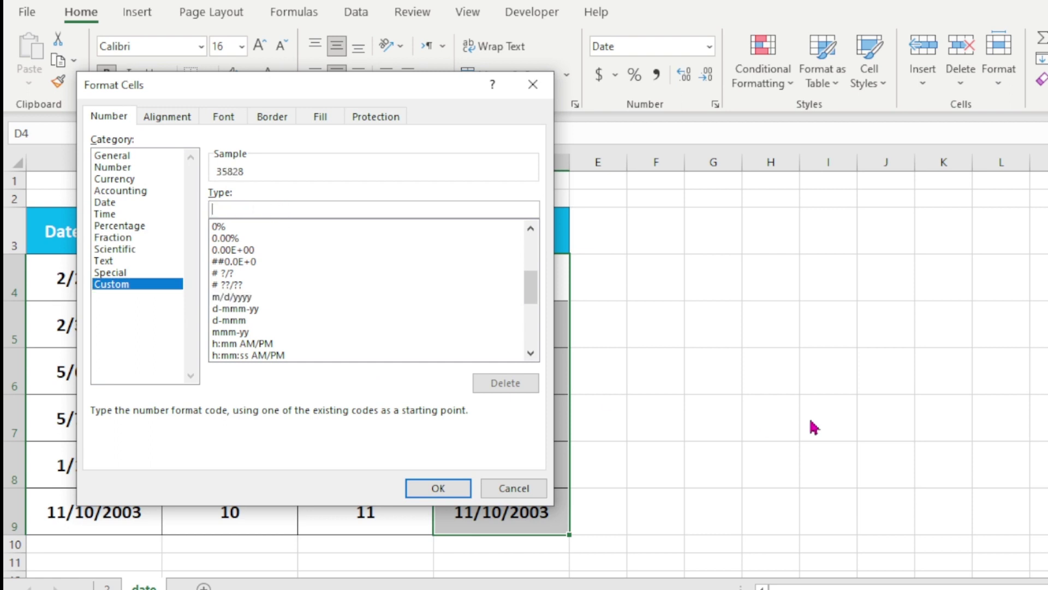
type("yy")
left_click(445, 487)
Change the custom number format of the Year column cells D4:D9 to yyyy
left_click_drag(538, 261, 558, 533)
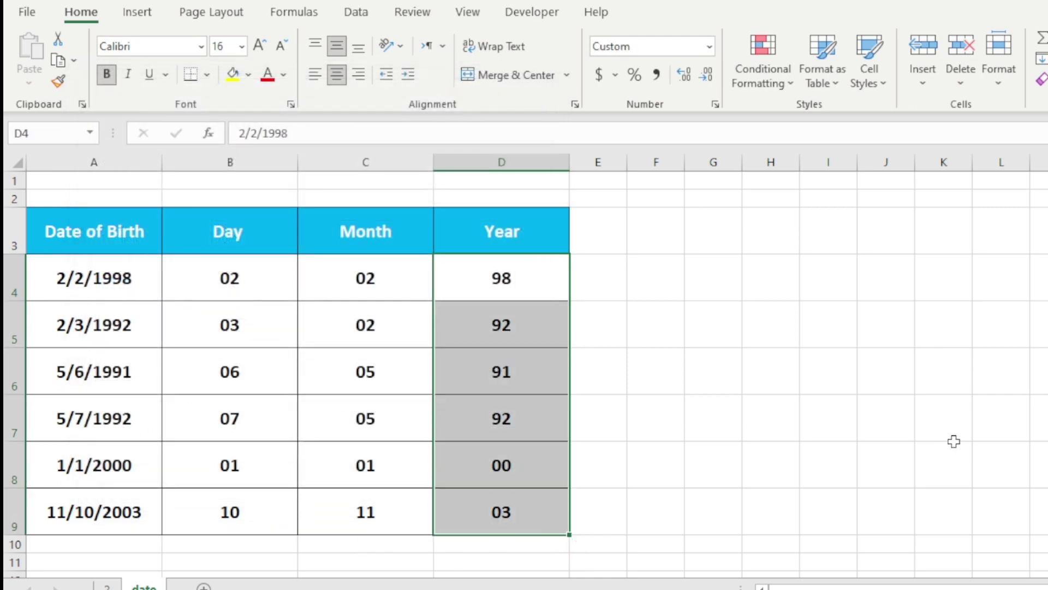
key("ctrl+1")
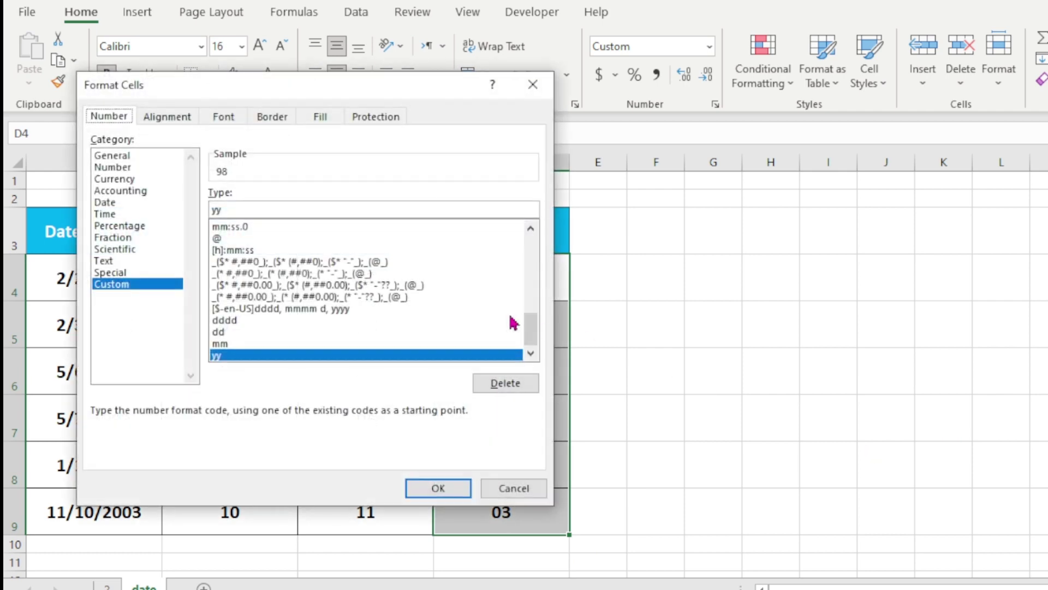
left_click(314, 212)
type("yy")
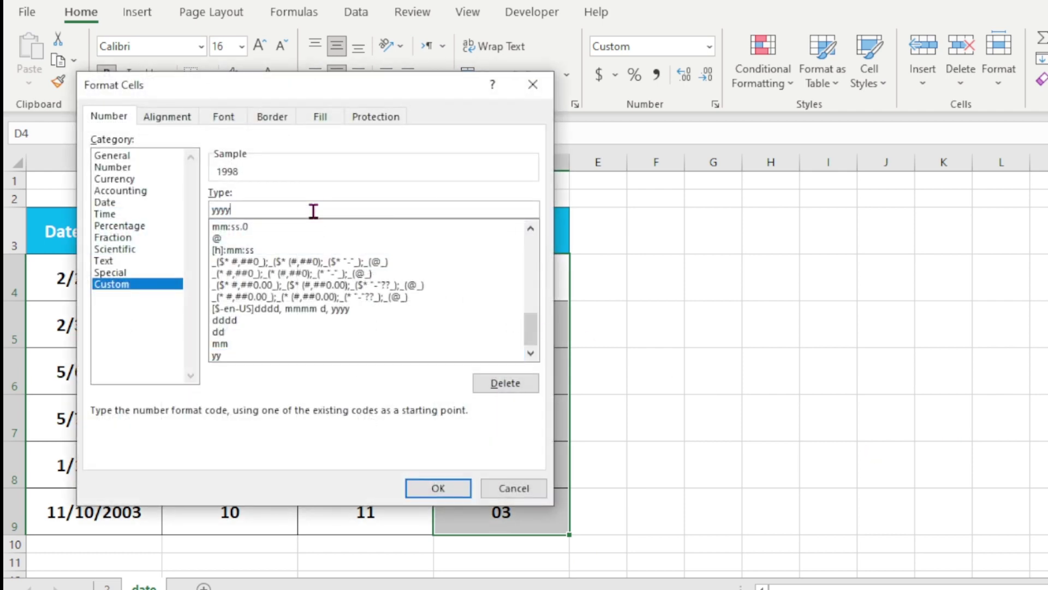
left_click(457, 491)
left_click(377, 456)
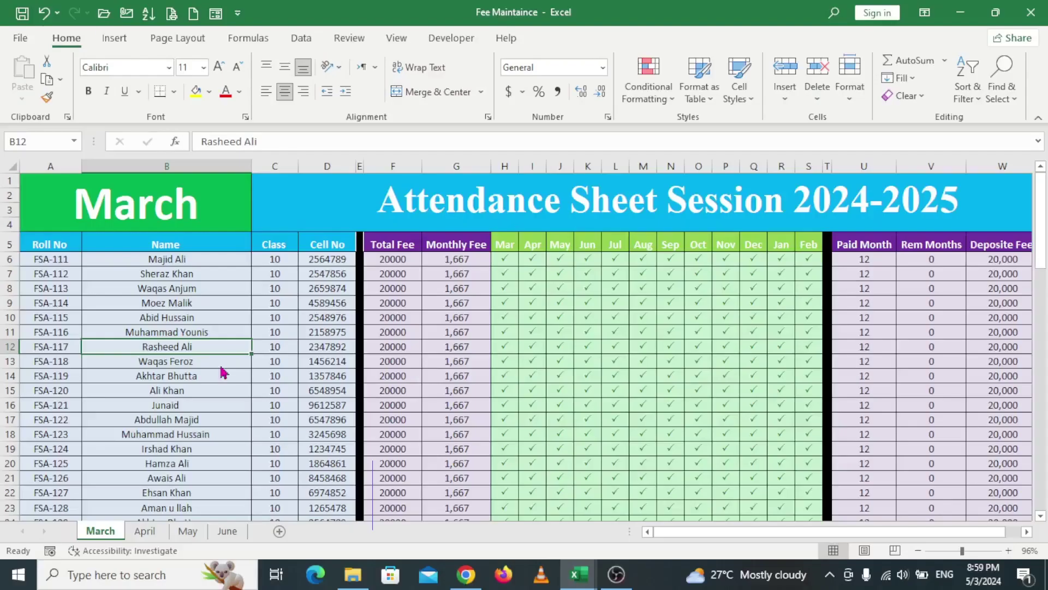
Look through the March, April and May sheets of the Fee Maintaince workbook
left_click(220, 365)
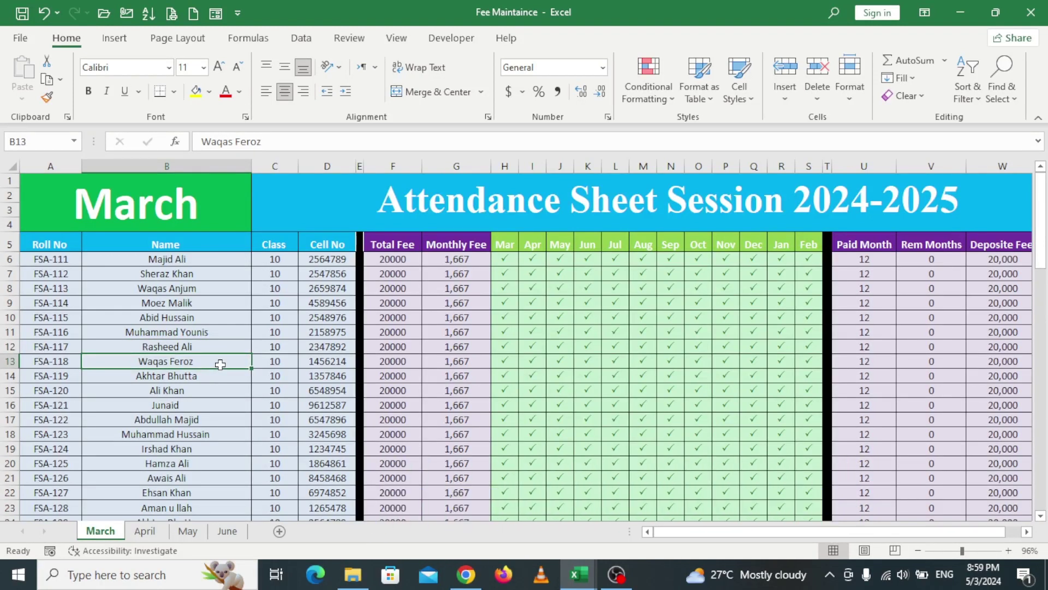
left_click(204, 388)
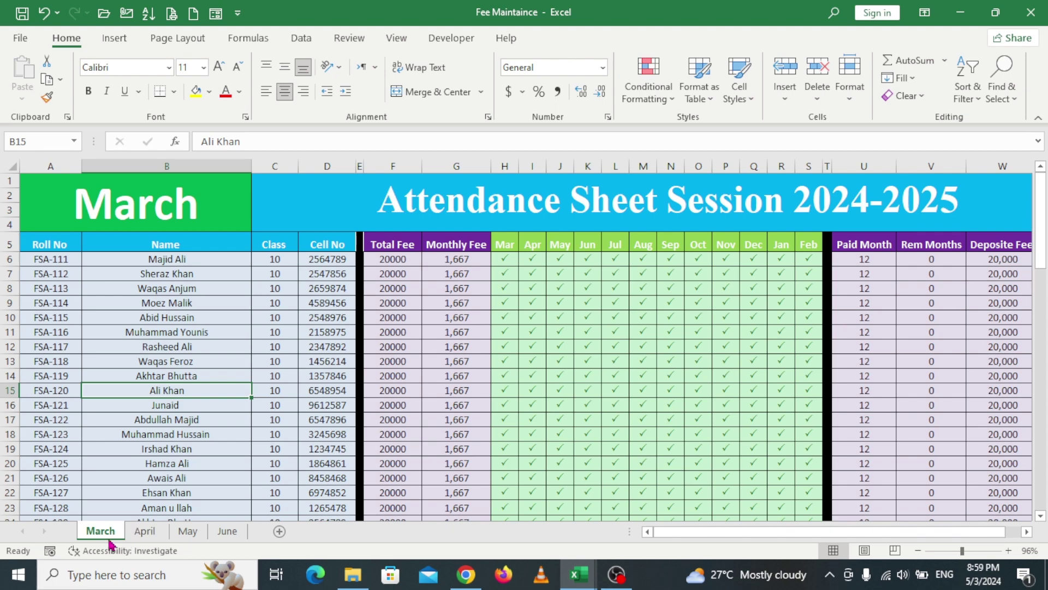
left_click(144, 540)
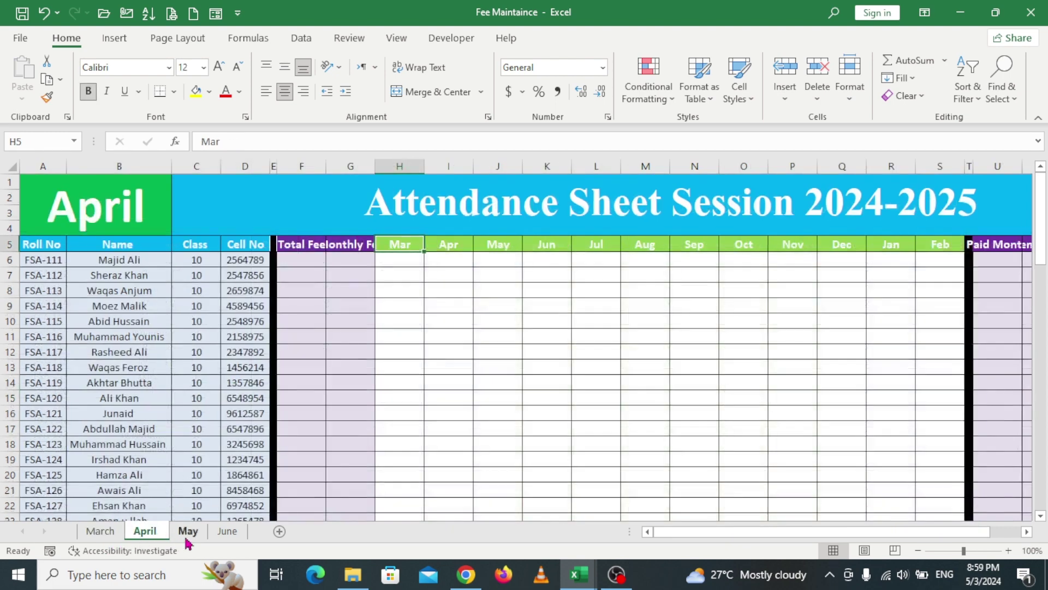
left_click(185, 541)
Copy the March sheet of the Fee Maintaince workbook into a new workbook, keeping the original sheet
left_click(100, 531)
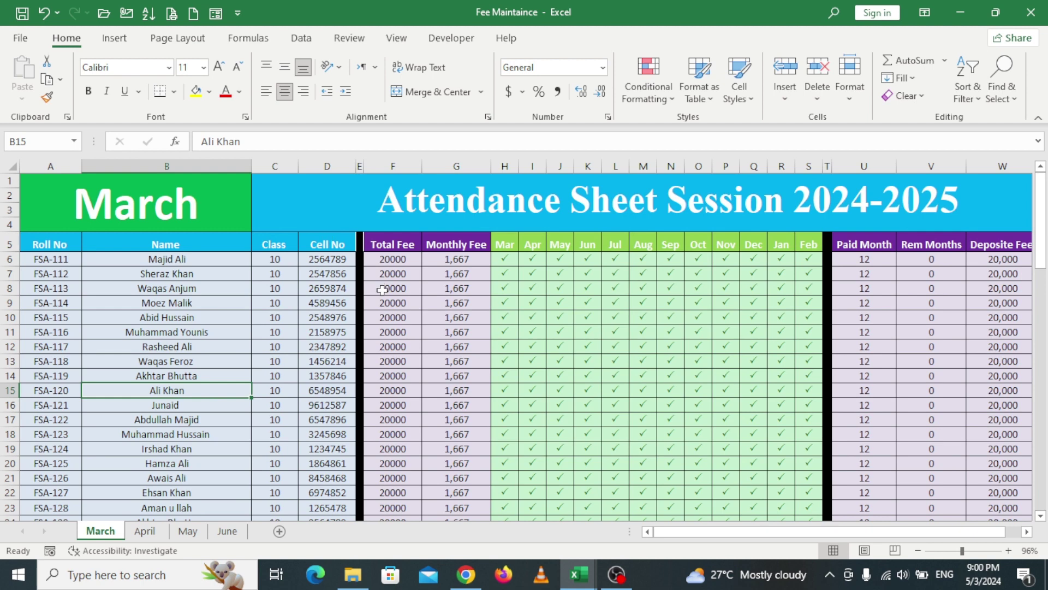
right_click(114, 533)
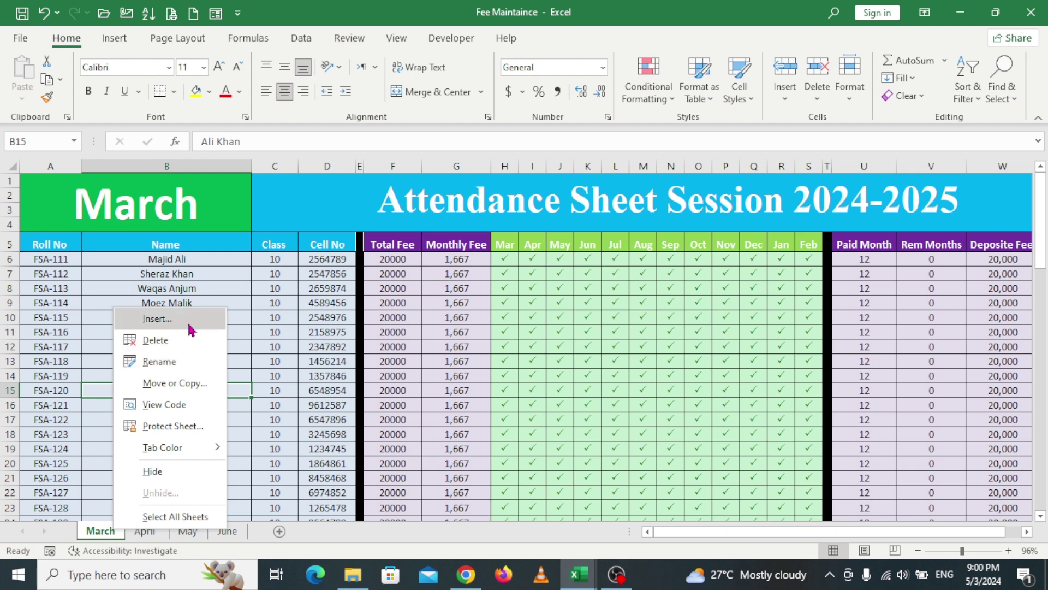
left_click(187, 385)
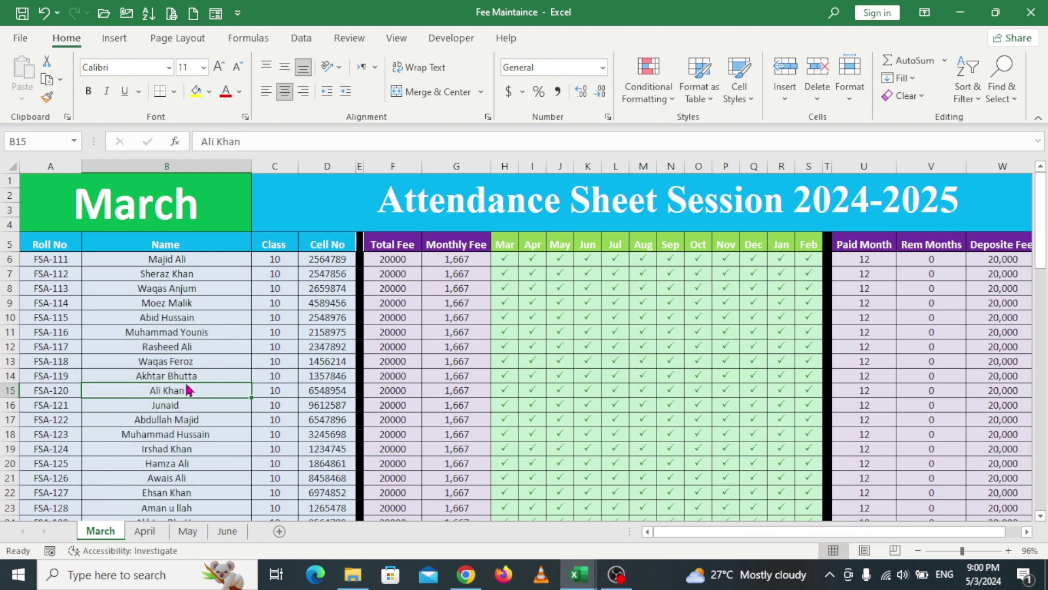
left_click_drag(200, 272, 223, 179)
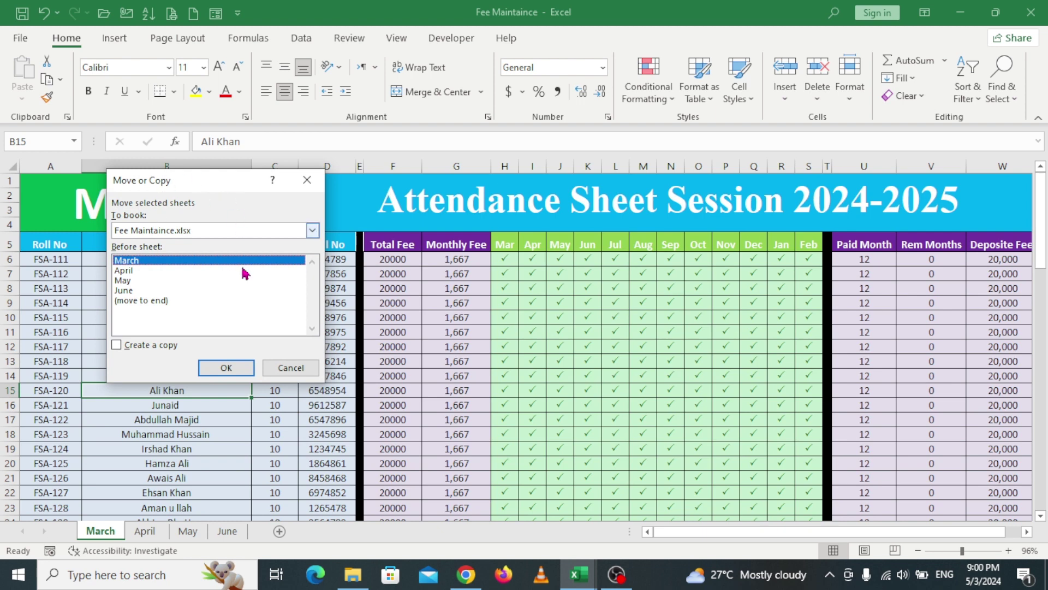
left_click(141, 350)
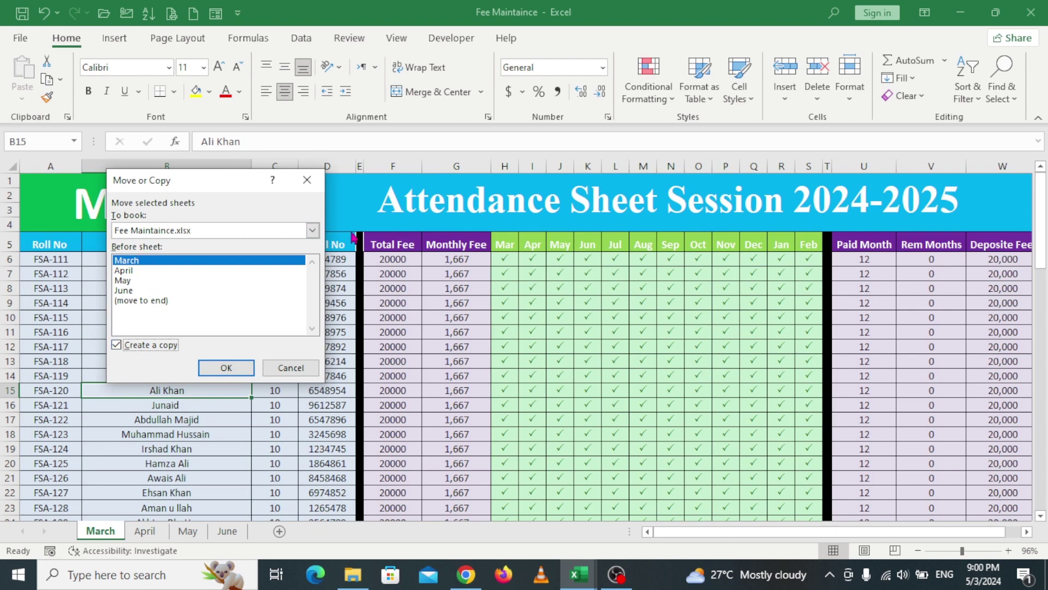
left_click(314, 231)
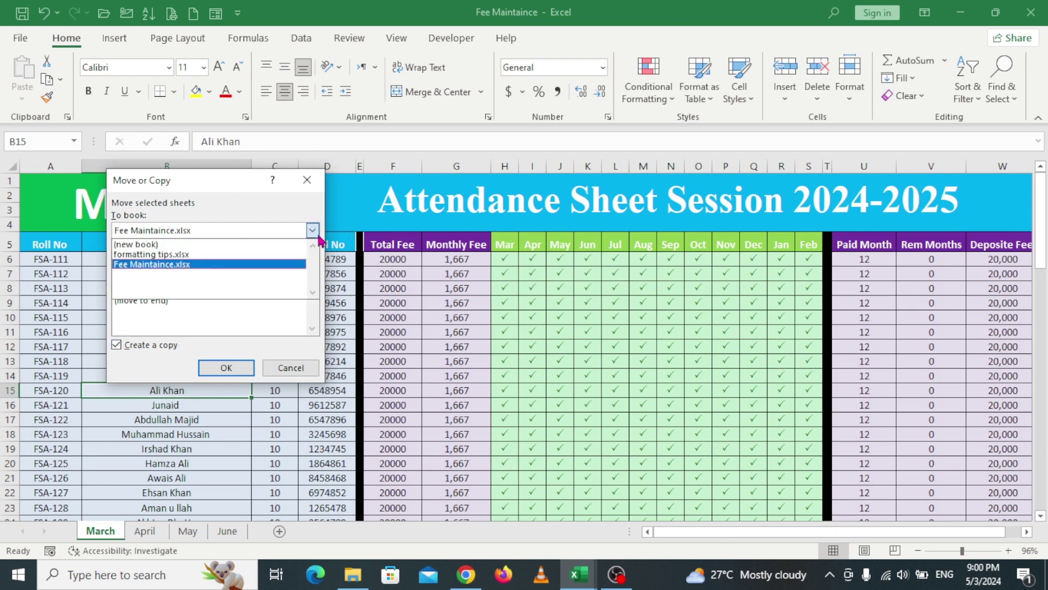
left_click(191, 245)
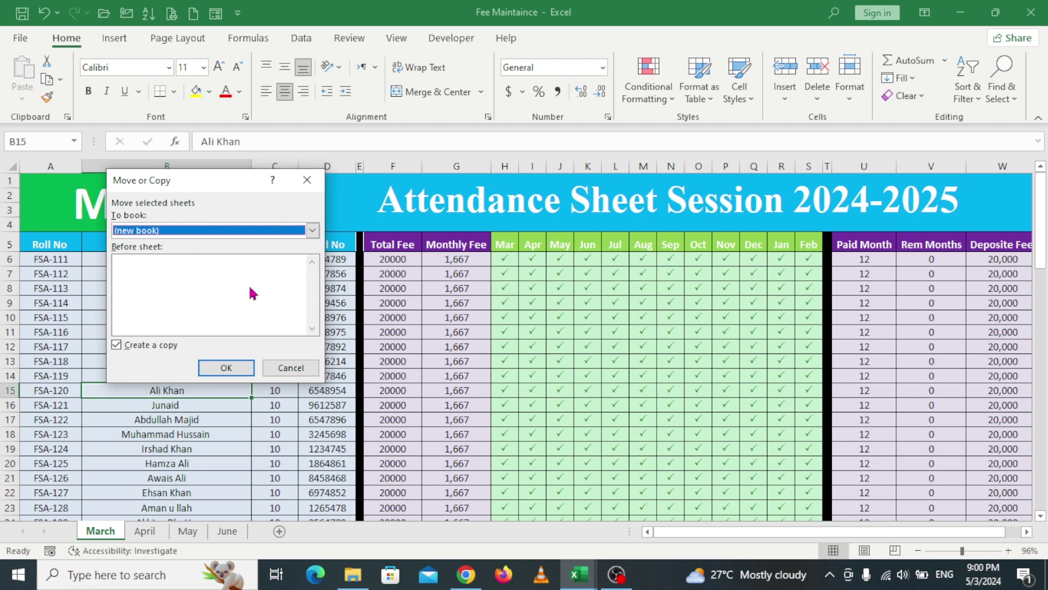
left_click(236, 367)
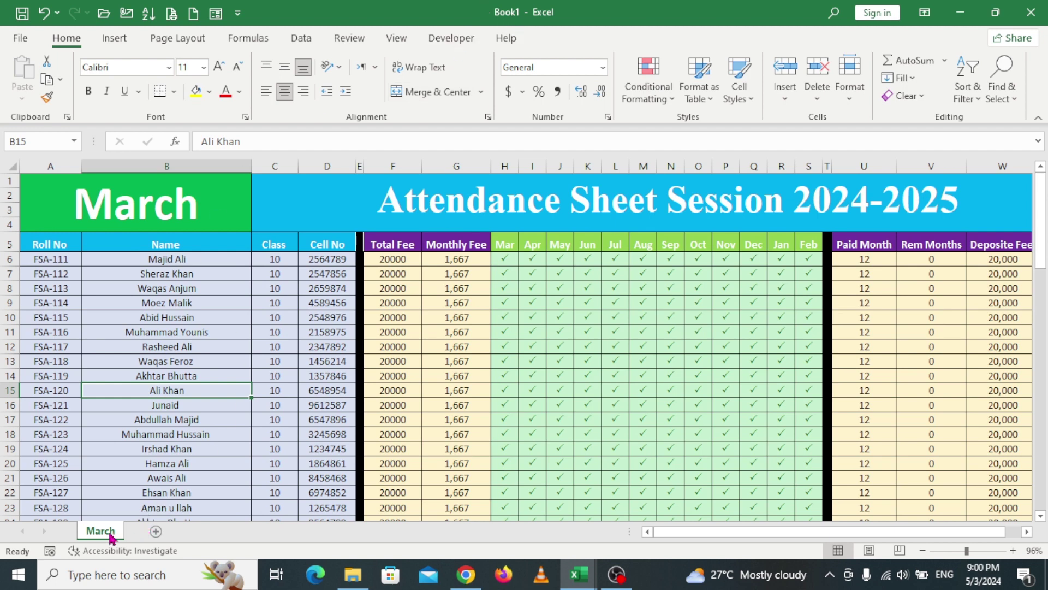
Compare the original March sheet in the Fee Maintaince workbook with its copy in Book1
left_click(961, 12)
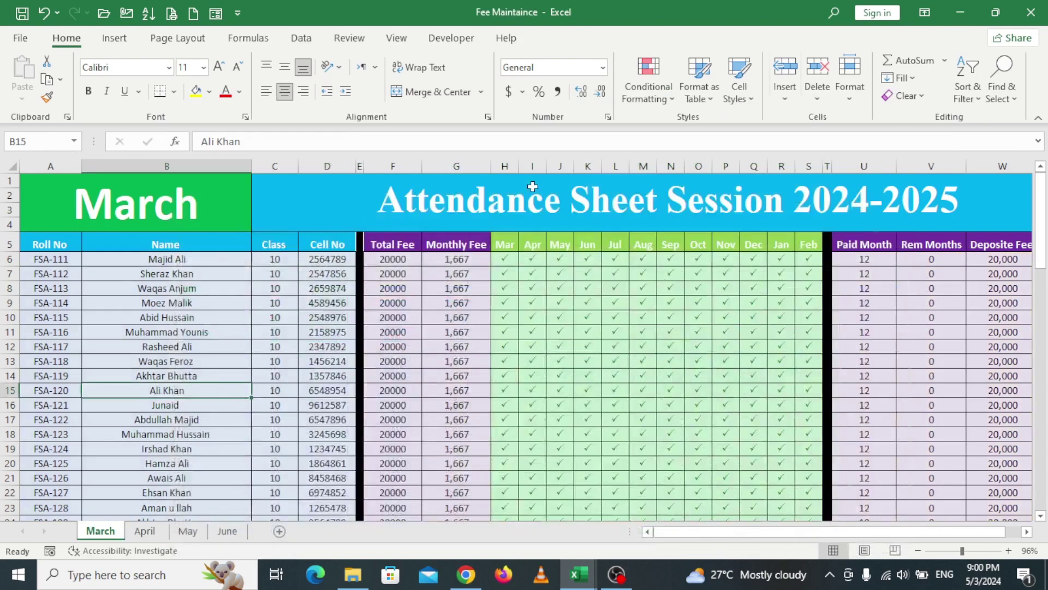
left_click(146, 531)
left_click(112, 534)
mouse_move(573, 585)
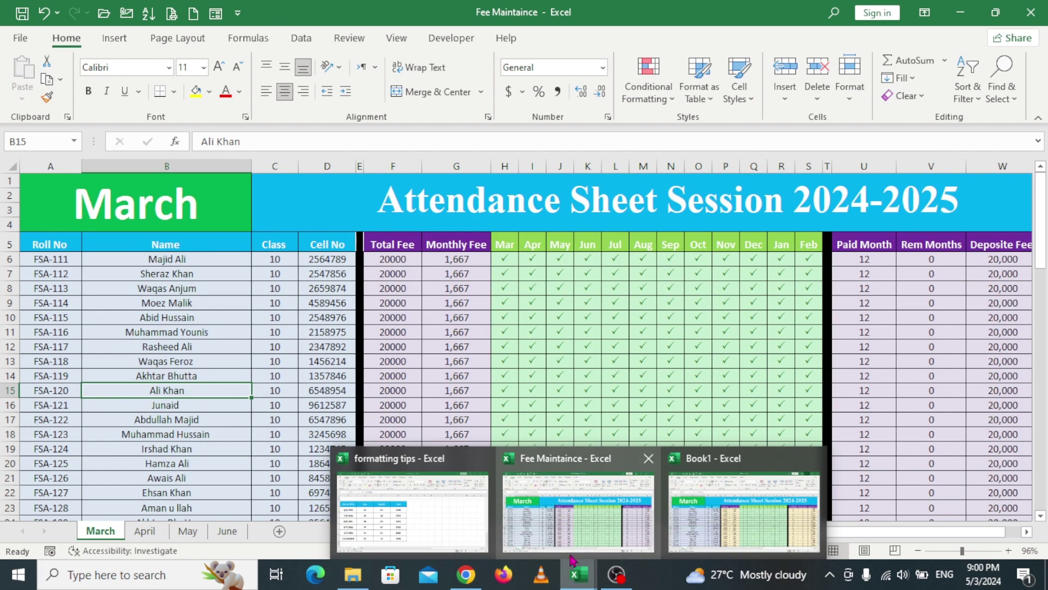
left_click(713, 519)
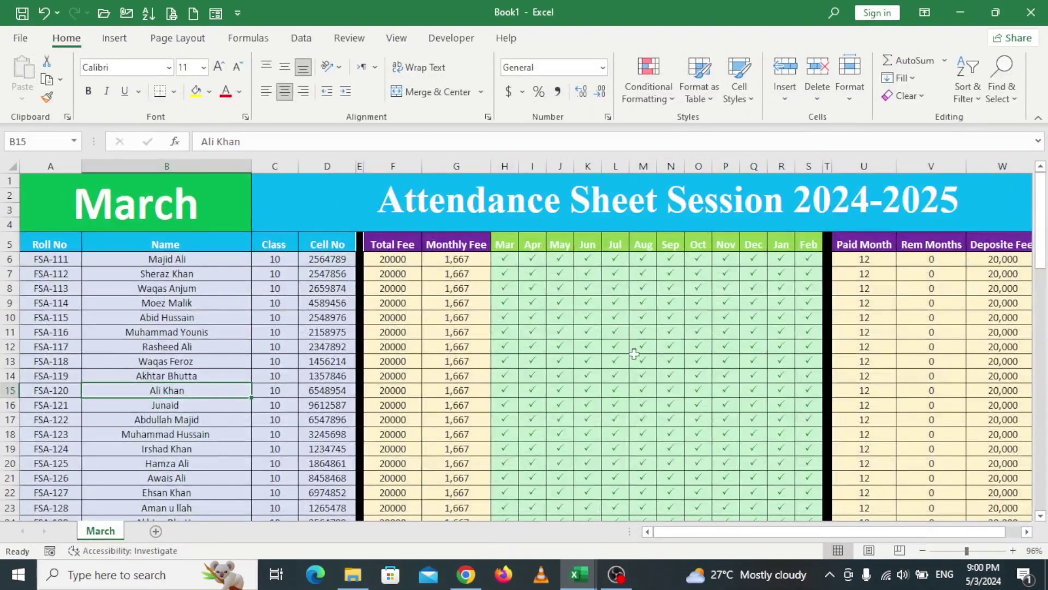